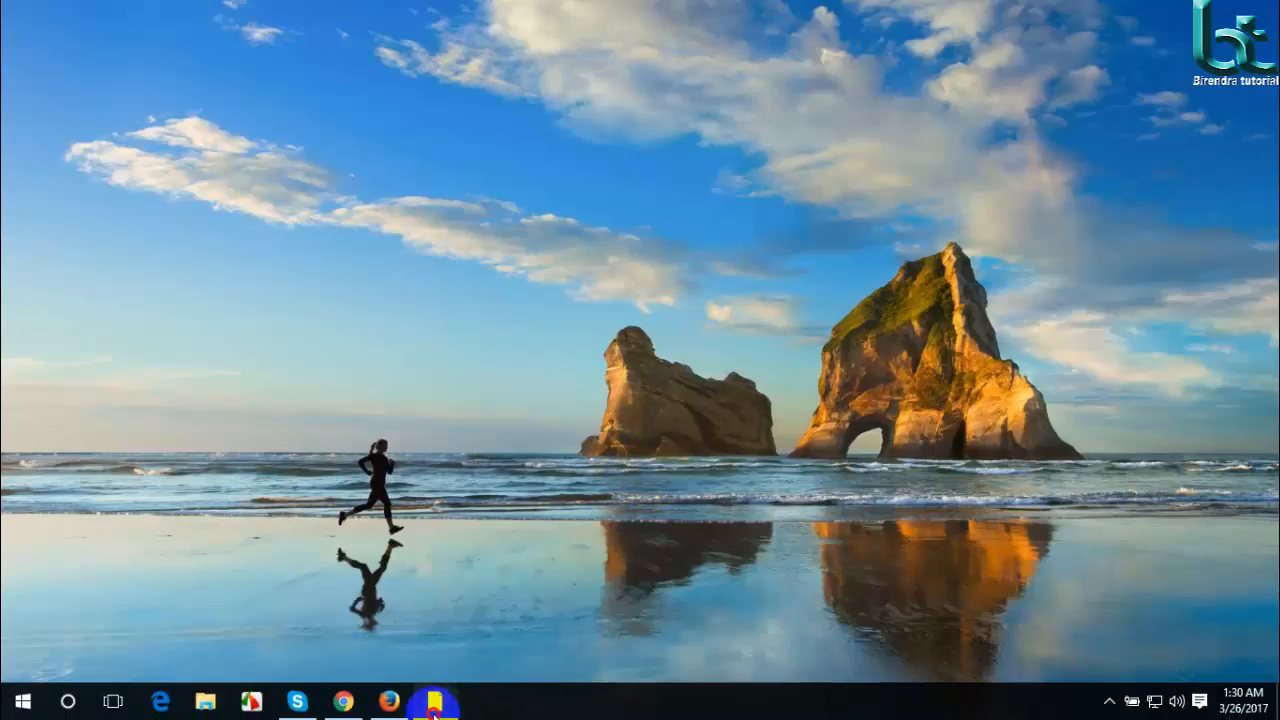
Step: Switch to Photoshop and activate the Quick Selection tool
left_click(435, 701)
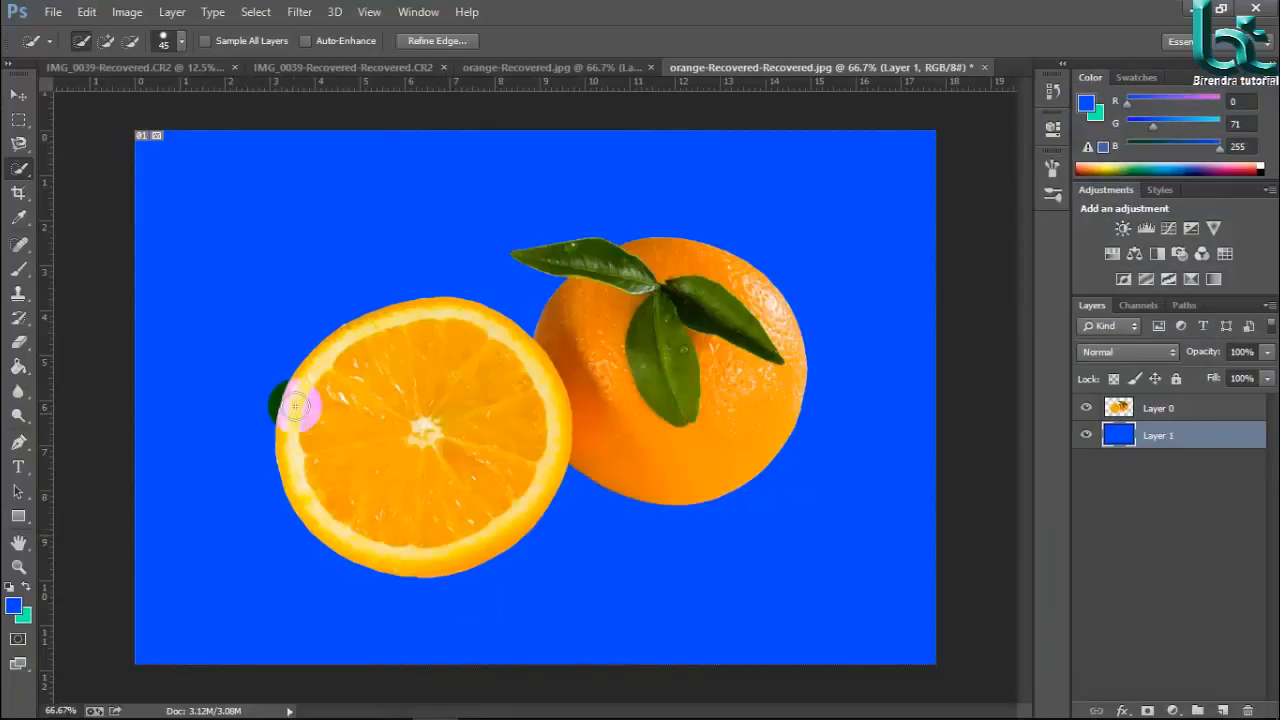
right_click(22, 168)
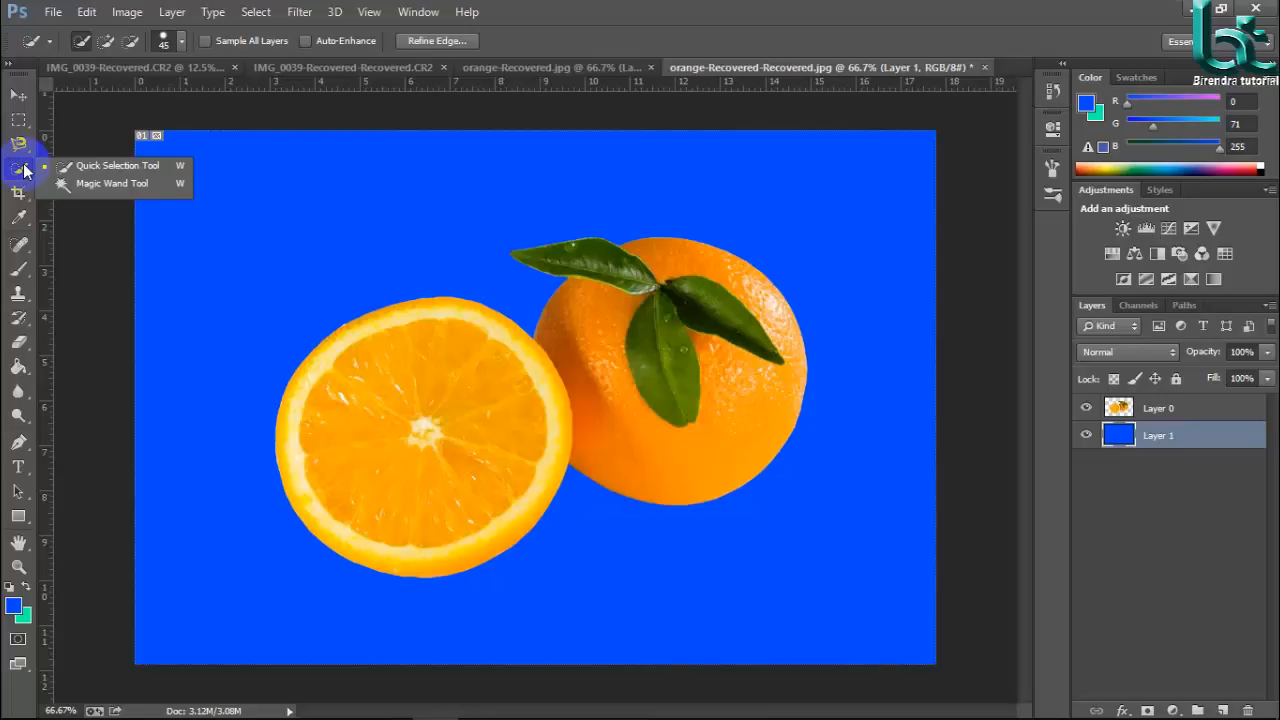
left_click(79, 167)
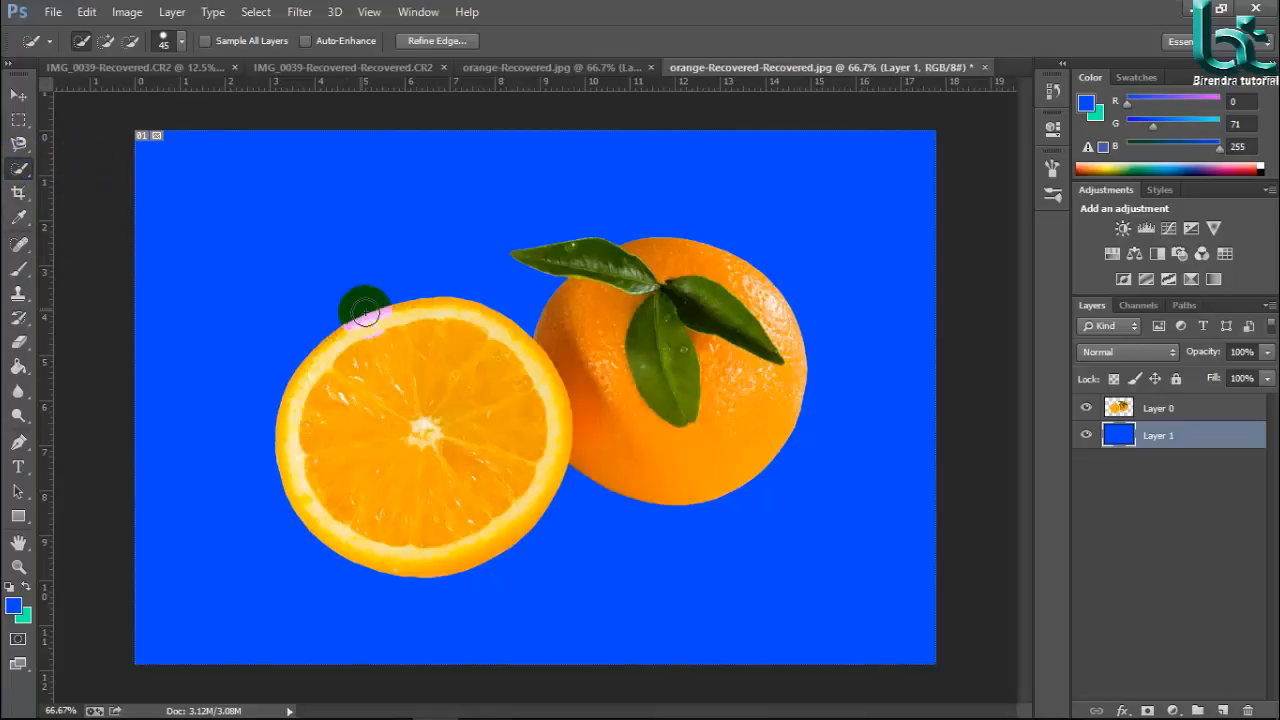
Step: Brush a quick selection across the blue background on Layer 1 until the layer is selected, and deselect it
left_click(322, 247)
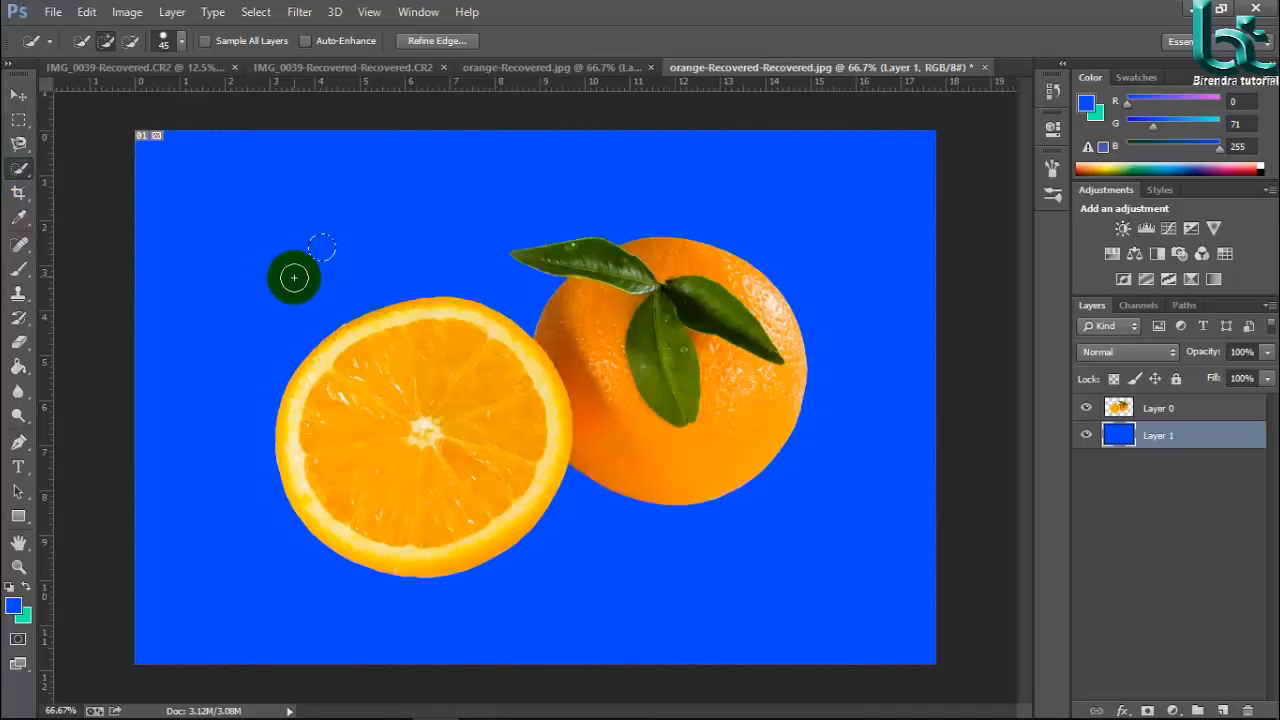
left_click_drag(327, 249, 449, 229)
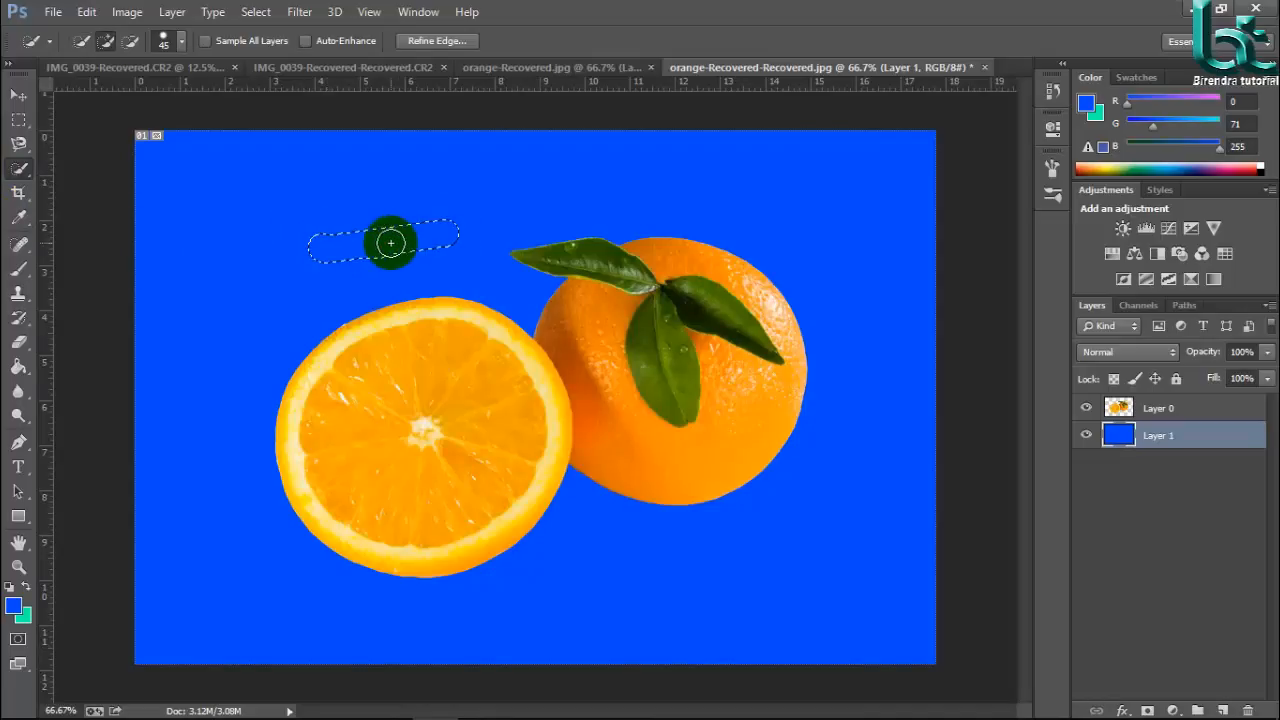
left_click_drag(529, 163, 560, 172)
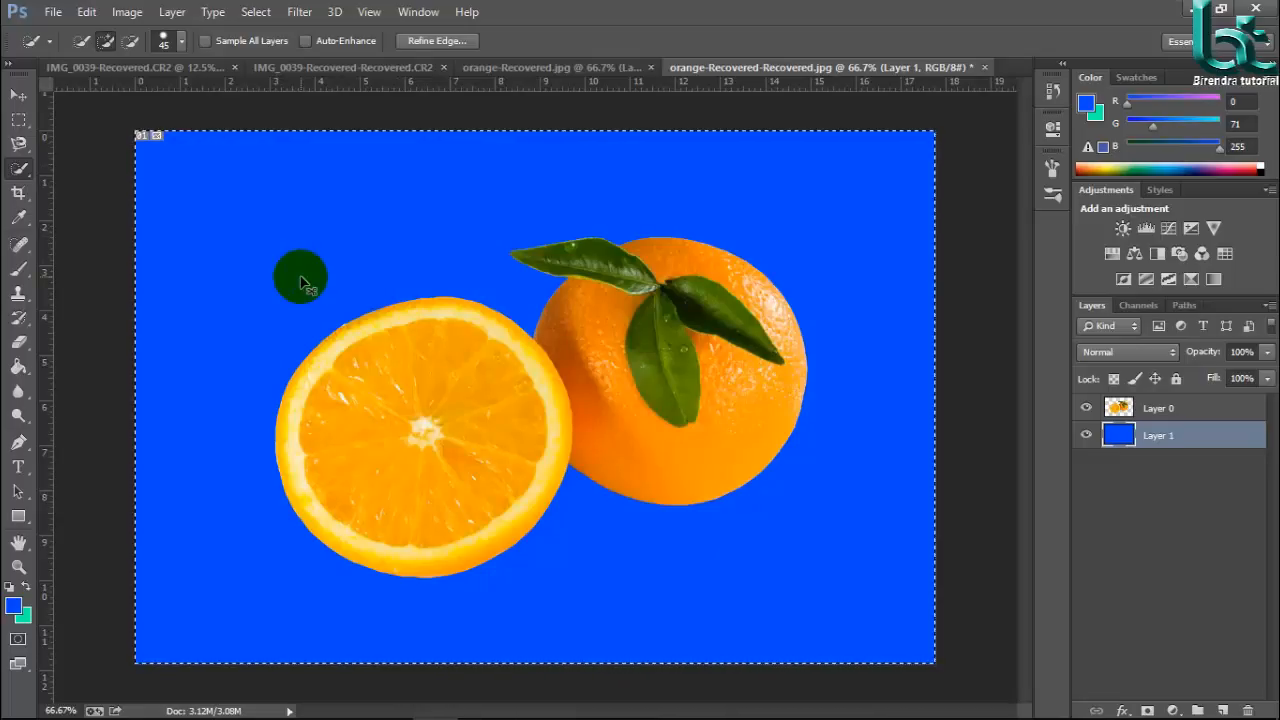
key("ctrl+d")
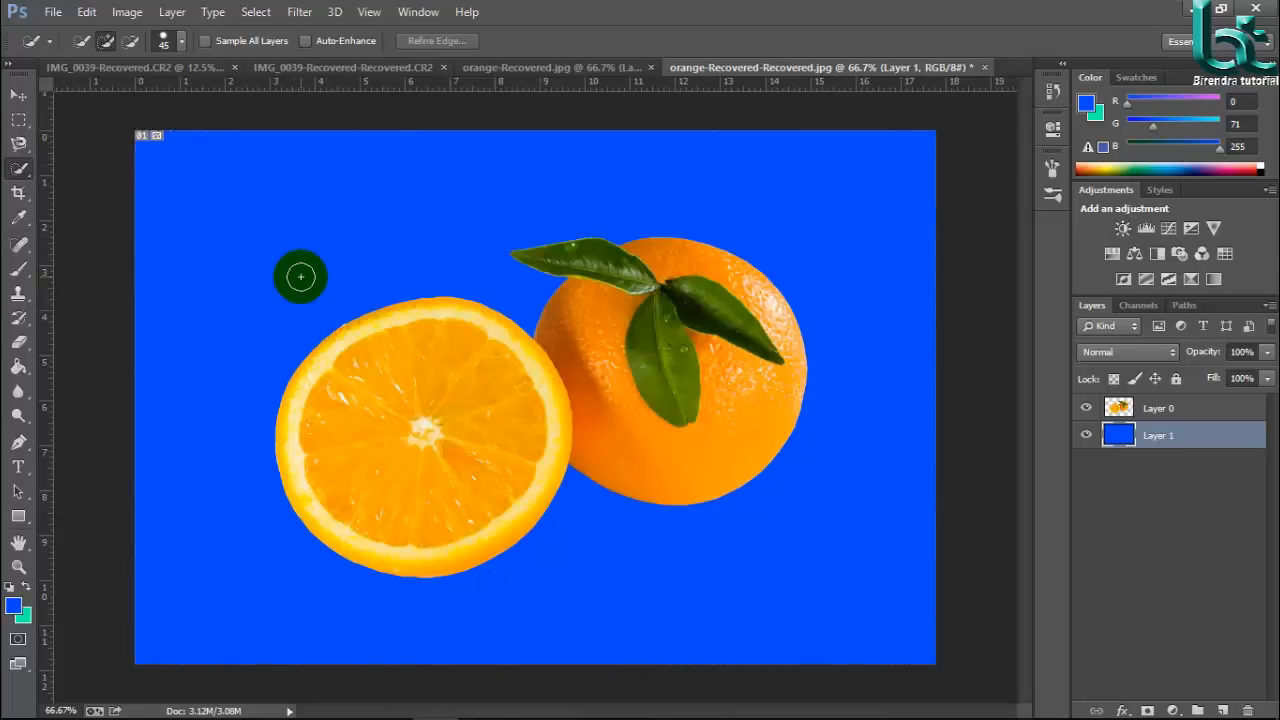
Step: Reselect the Quick Selection tool and enlarge its brush to 200 px
right_click(20, 170)
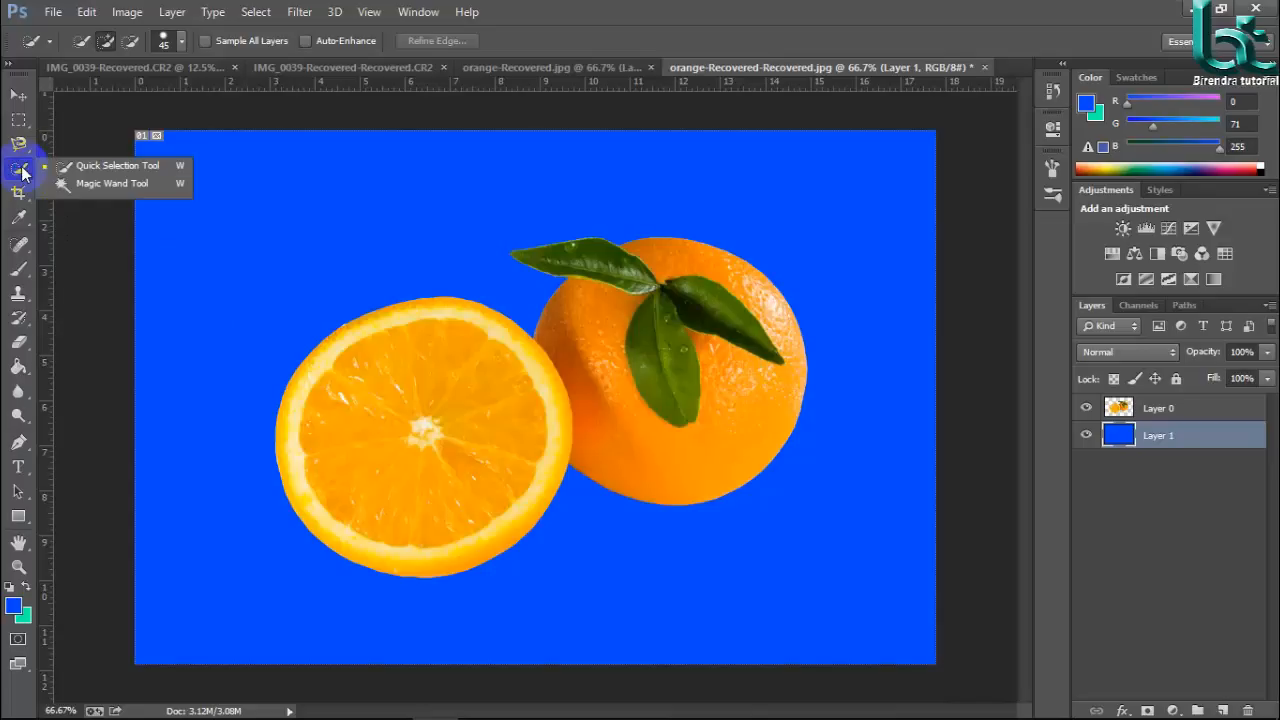
left_click(85, 173)
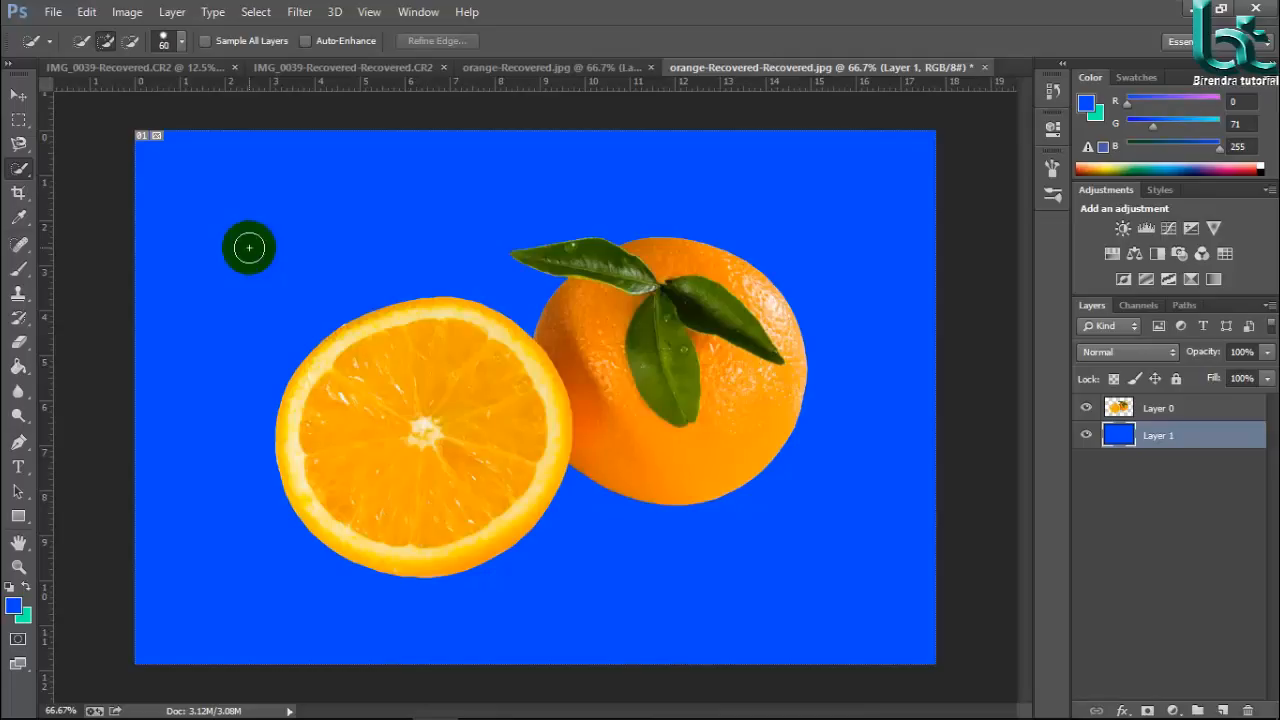
key("bracketright")
key("bracketright")
key("bracketright")
key("bracketright")
key("bracketright")
key("bracketright")
key("bracketright")
key("bracketright")
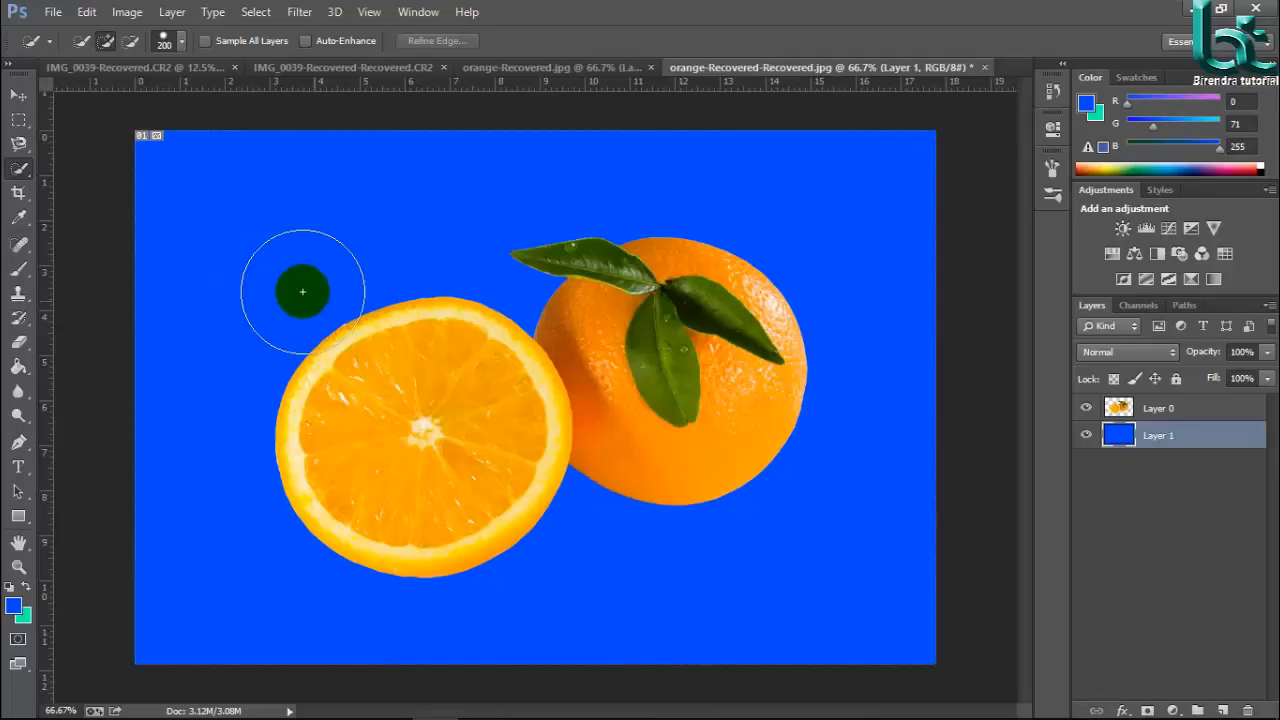
Step: Try the enlarged brush on the sliced orange with Layer 1 active, and clear the selection
left_click(380, 449)
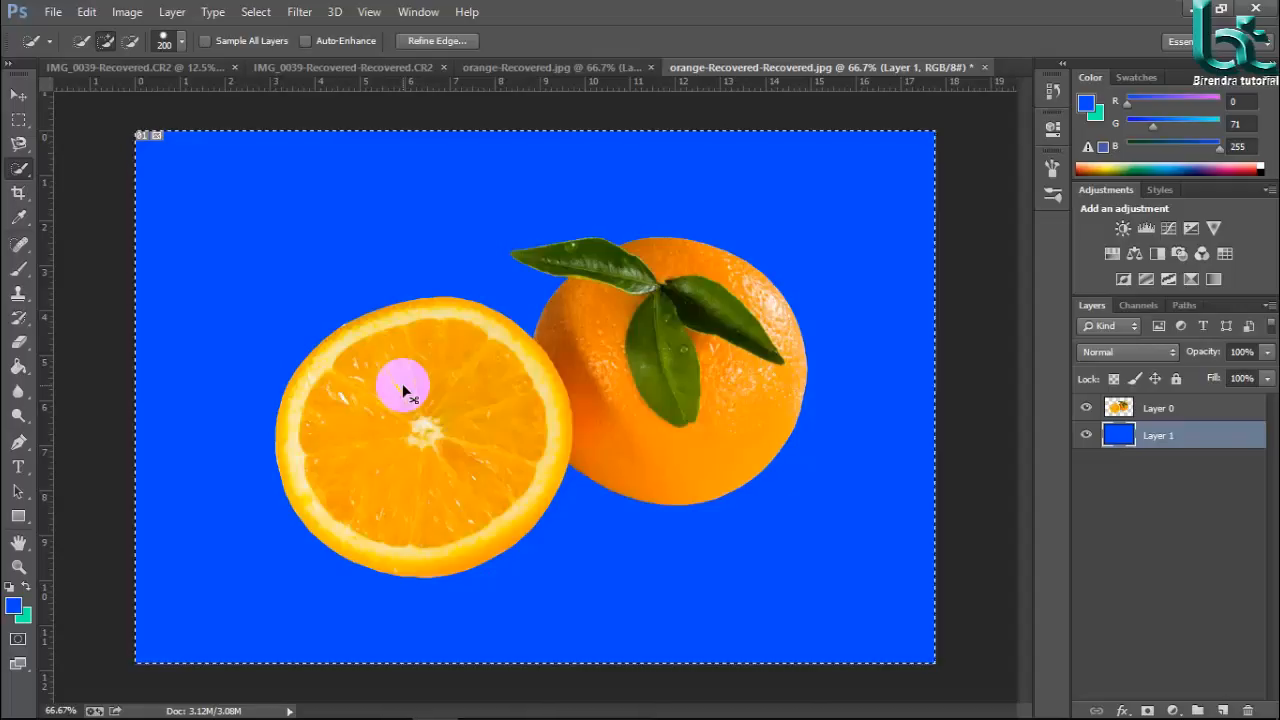
key("ctrl+d")
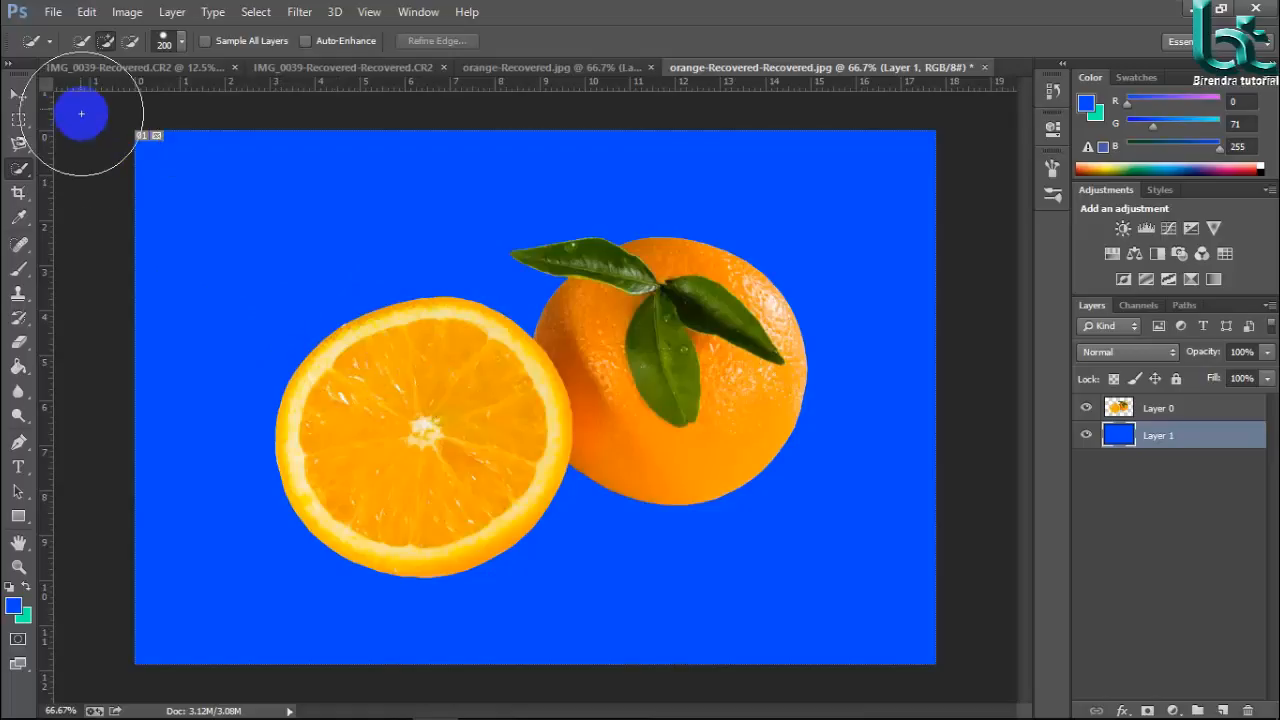
Step: Examine the Quick Selection tool's presets and the preset options, including Reset Tool
left_click(50, 41)
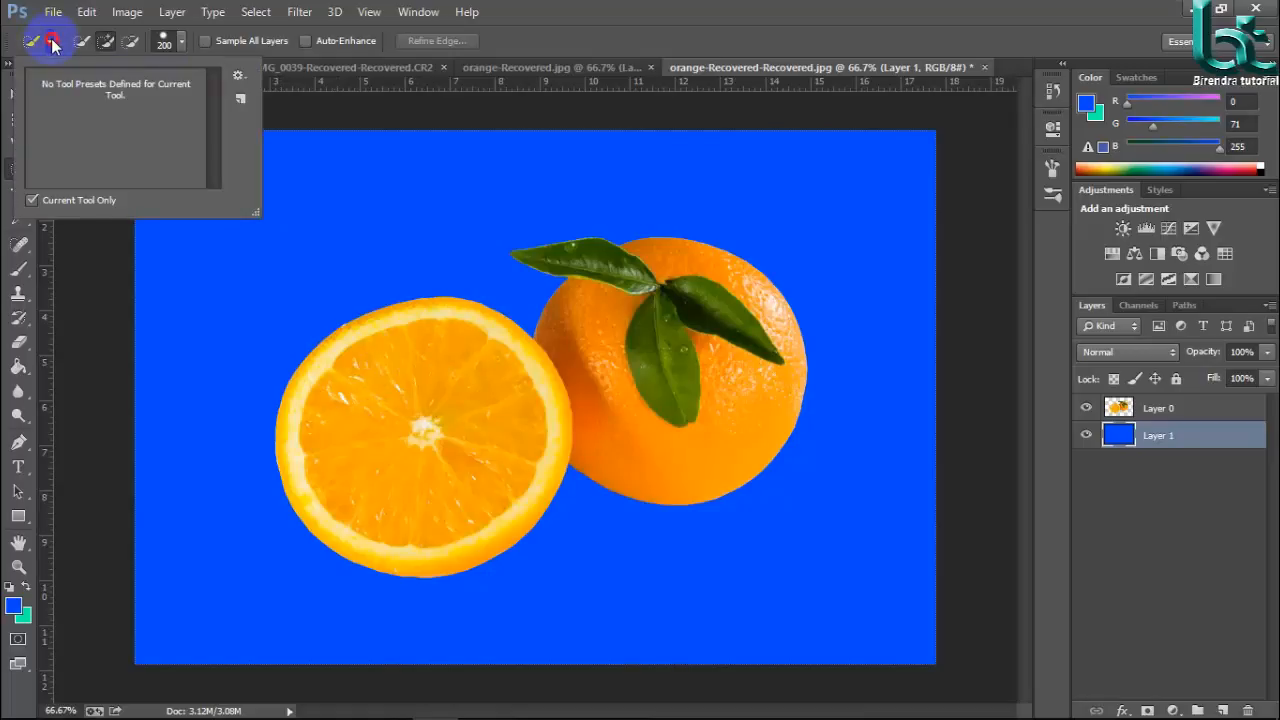
left_click(53, 44)
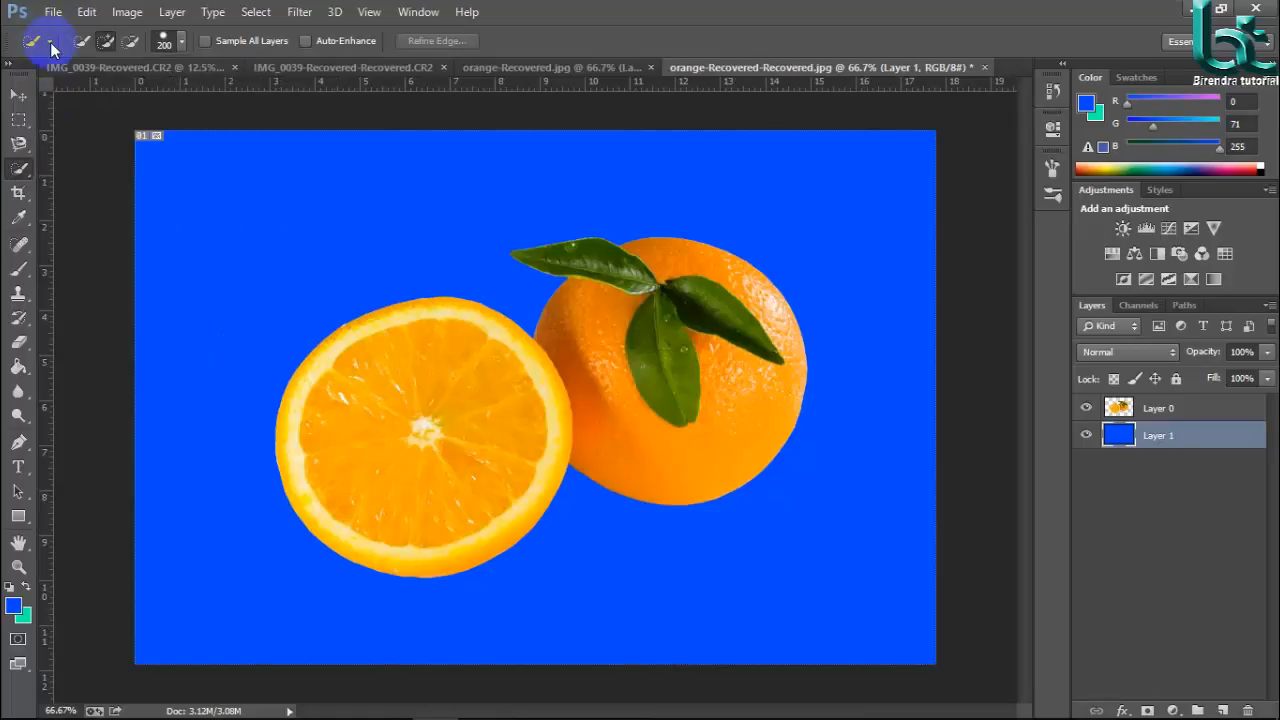
left_click(48, 42)
left_click(239, 77)
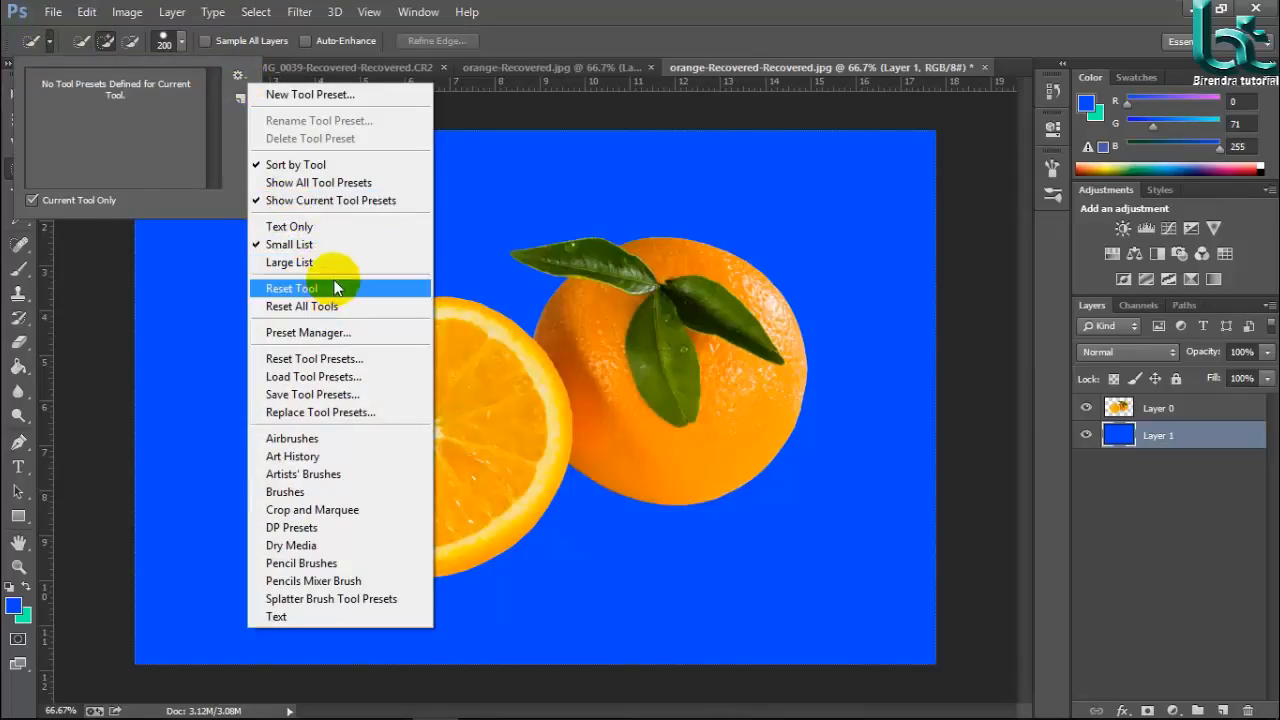
left_click(583, 20)
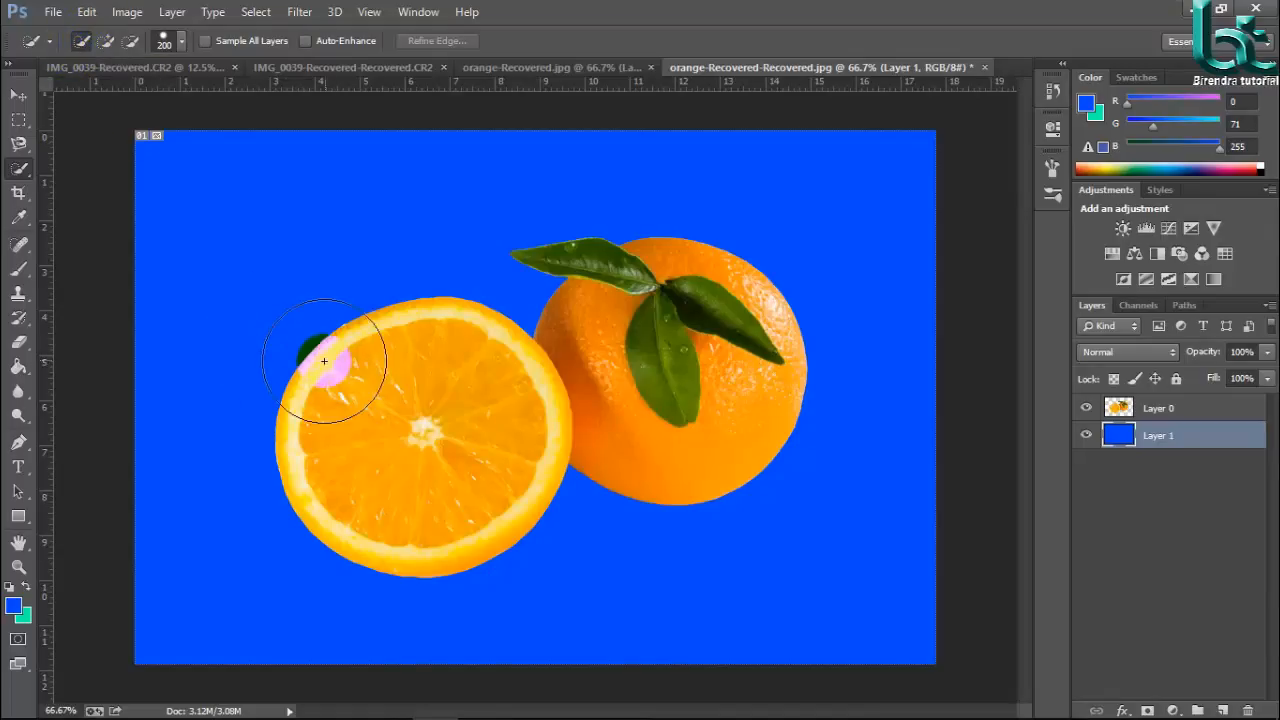
Step: Brush from the sliced orange into the blue background with Layer 1 active, and clear the selection
mouse_move(396, 427)
left_mouse_down()
mouse_move(133, 493)
mouse_move(151, 453)
left_mouse_up()
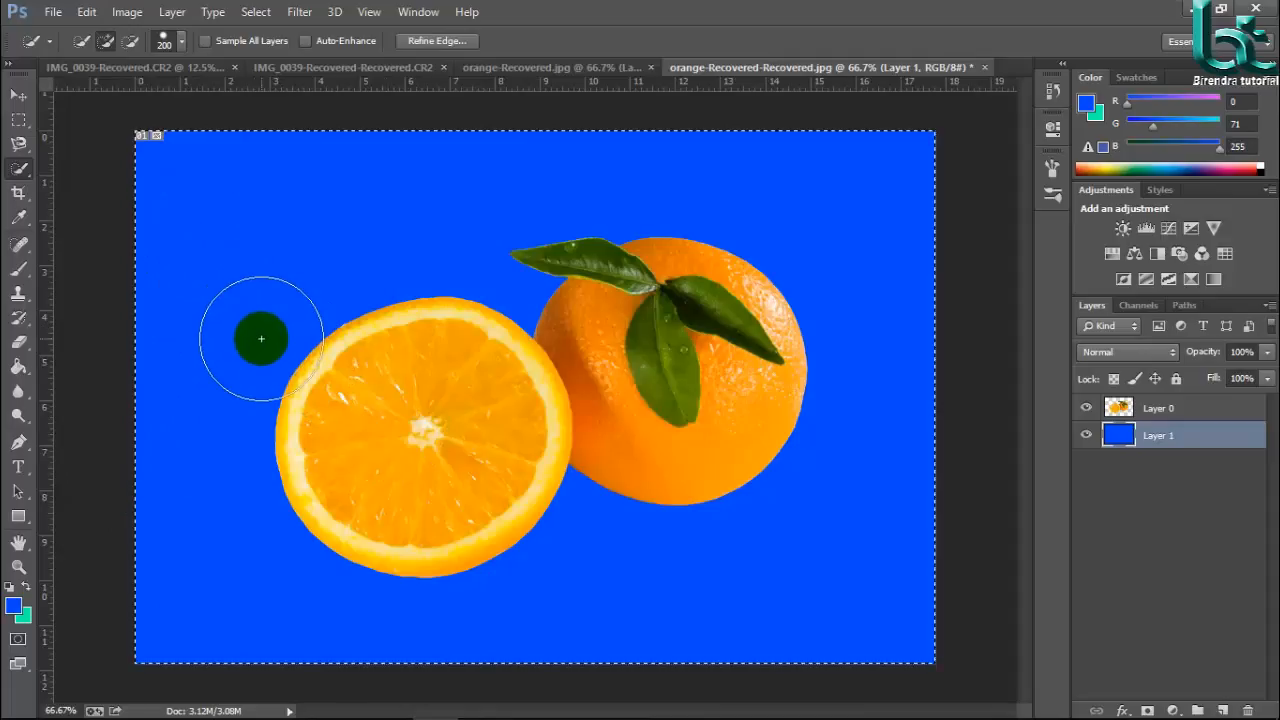
key("ctrl+d")
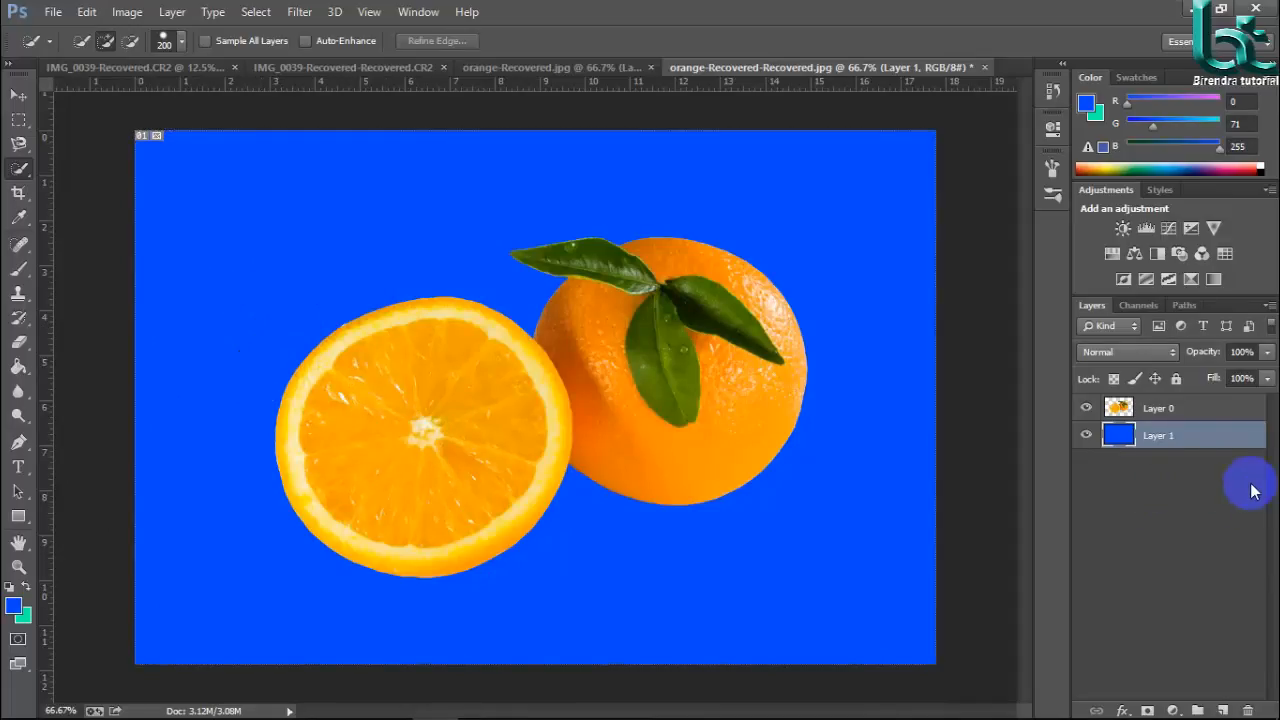
Step: Make Layer 0 active and select the sliced orange and the whole orange with its leaves using quick selection strokes
left_click(1118, 407)
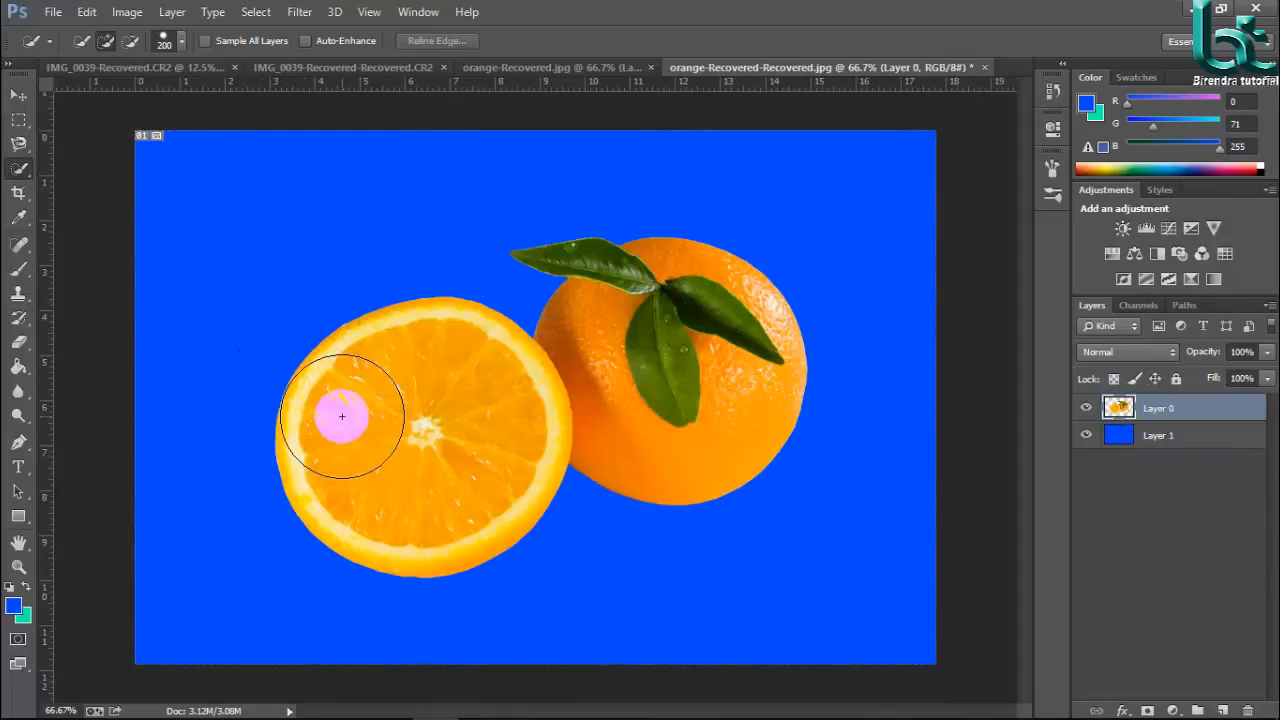
mouse_move(356, 421)
left_mouse_down()
mouse_move(441, 361)
mouse_move(502, 374)
mouse_move(499, 415)
mouse_move(407, 378)
mouse_move(446, 368)
mouse_move(466, 381)
mouse_move(467, 416)
left_mouse_up()
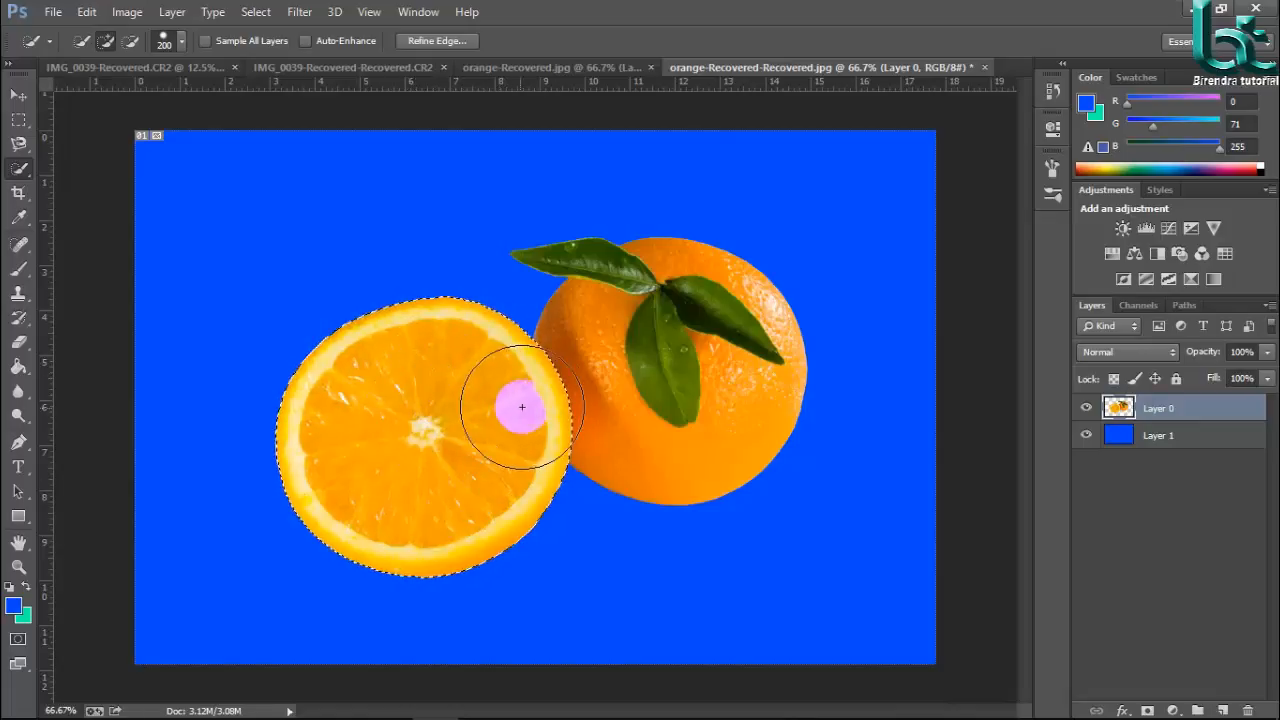
mouse_move(618, 385)
left_mouse_down()
mouse_move(649, 377)
mouse_move(562, 403)
mouse_move(607, 380)
mouse_move(654, 300)
left_mouse_up()
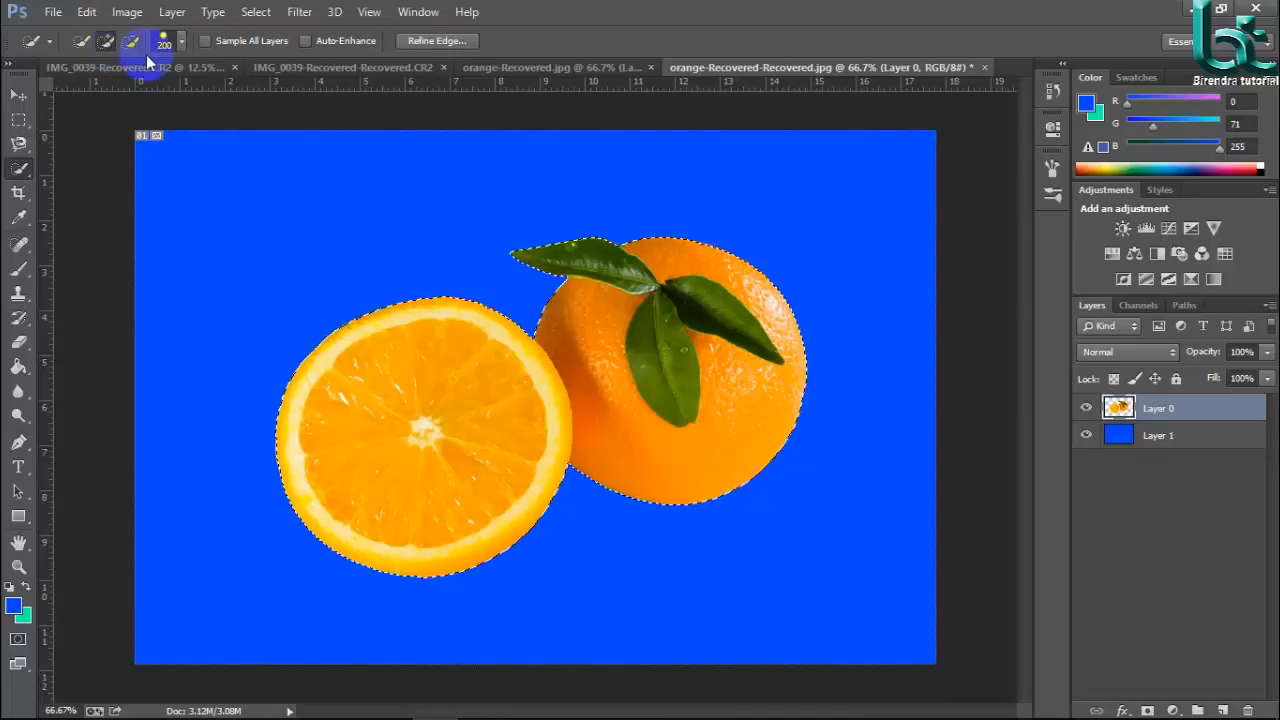
Step: Set the Quick Selection brush size to 199 px and inspect its angle and roundness settings
left_click(183, 42)
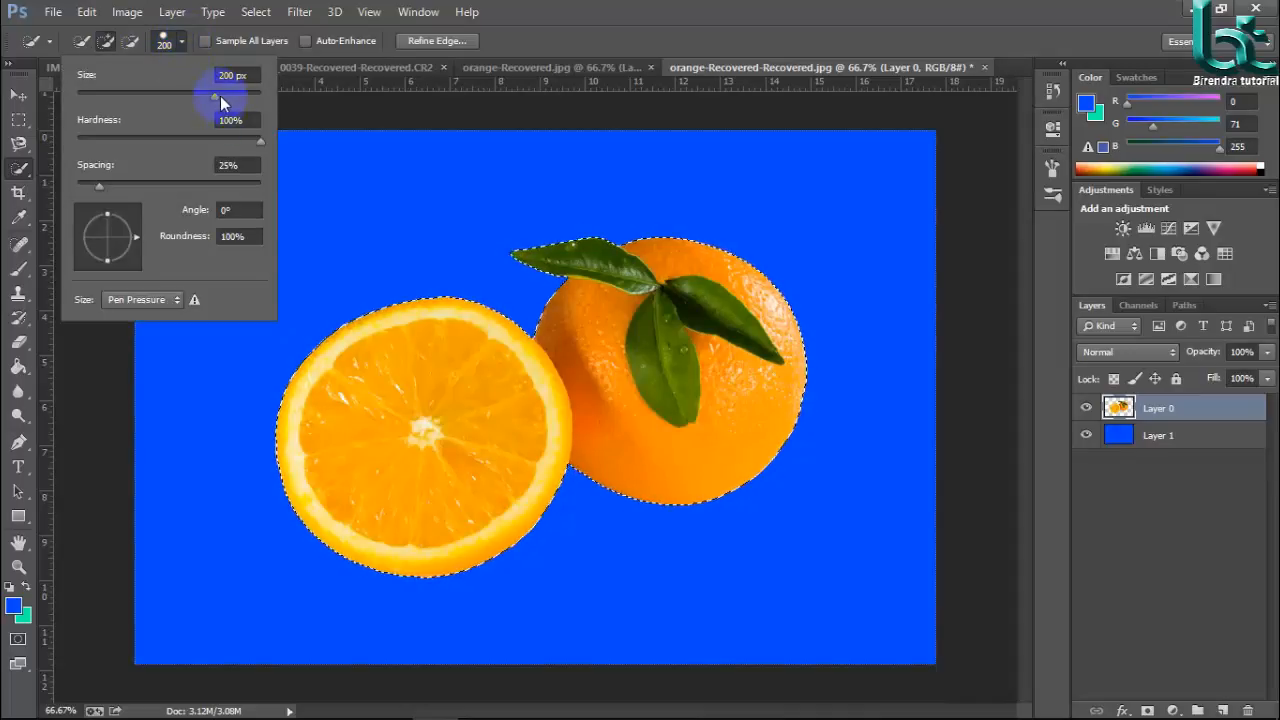
mouse_move(214, 99)
left_mouse_down()
mouse_move(186, 100)
mouse_move(214, 101)
left_mouse_up()
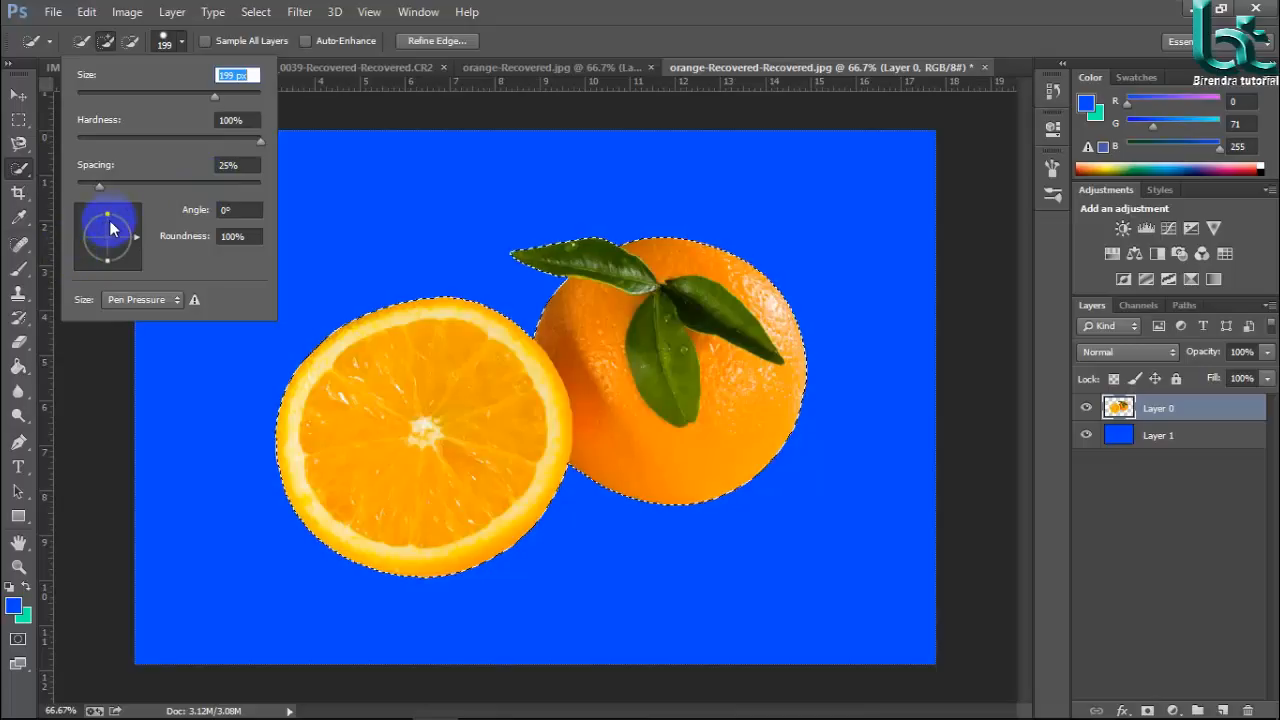
left_click(225, 210)
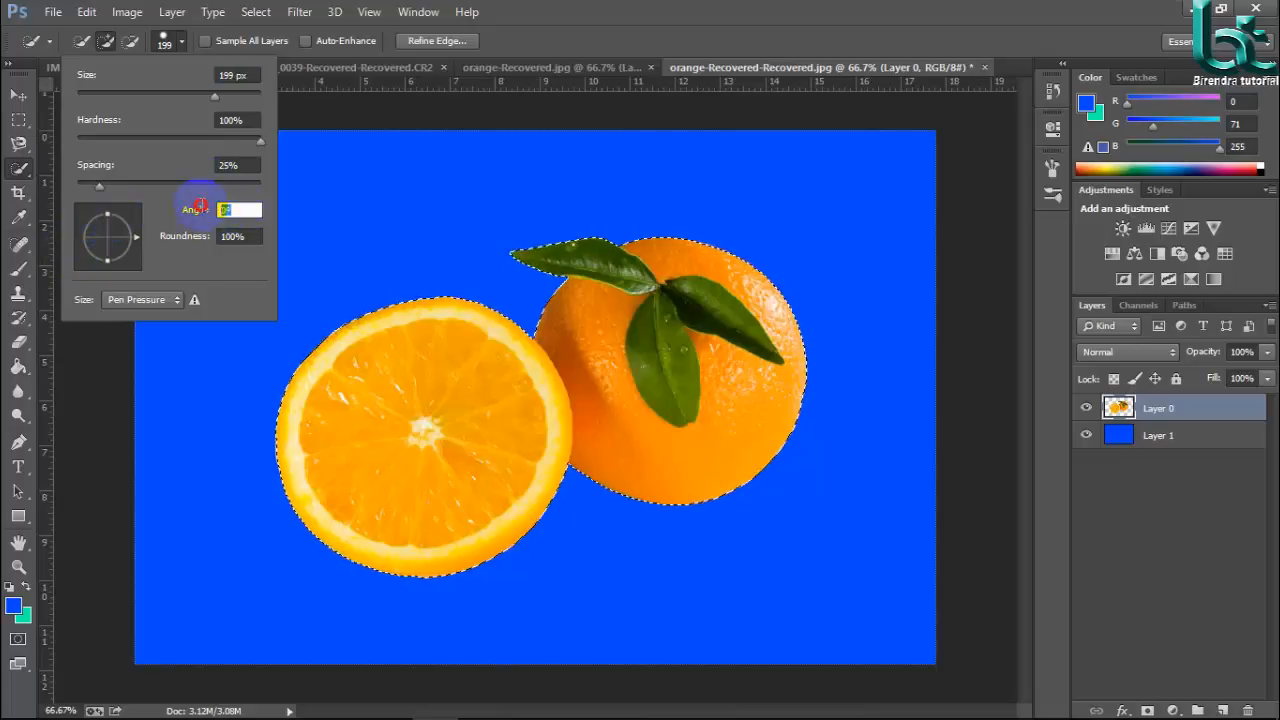
left_click(233, 238)
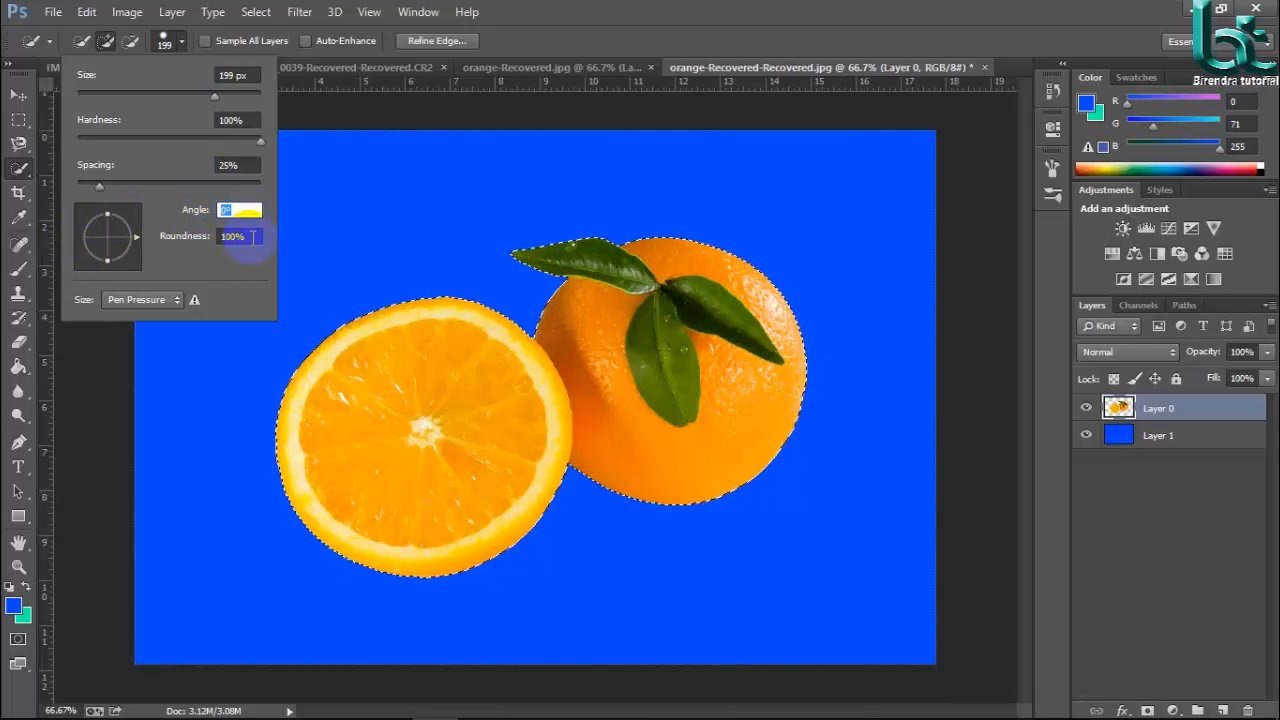
left_click(226, 236)
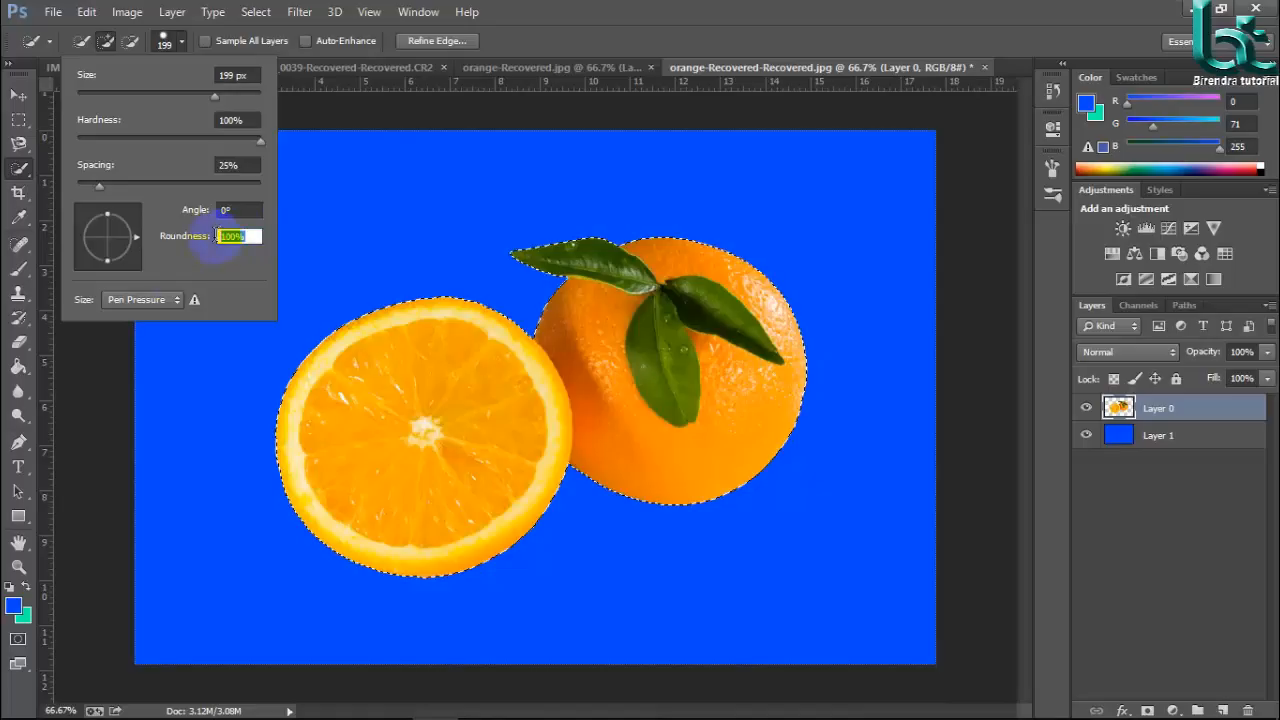
Step: Review the brush's size control options, choose Pen Pressure, and close the brush settings
left_click(169, 300)
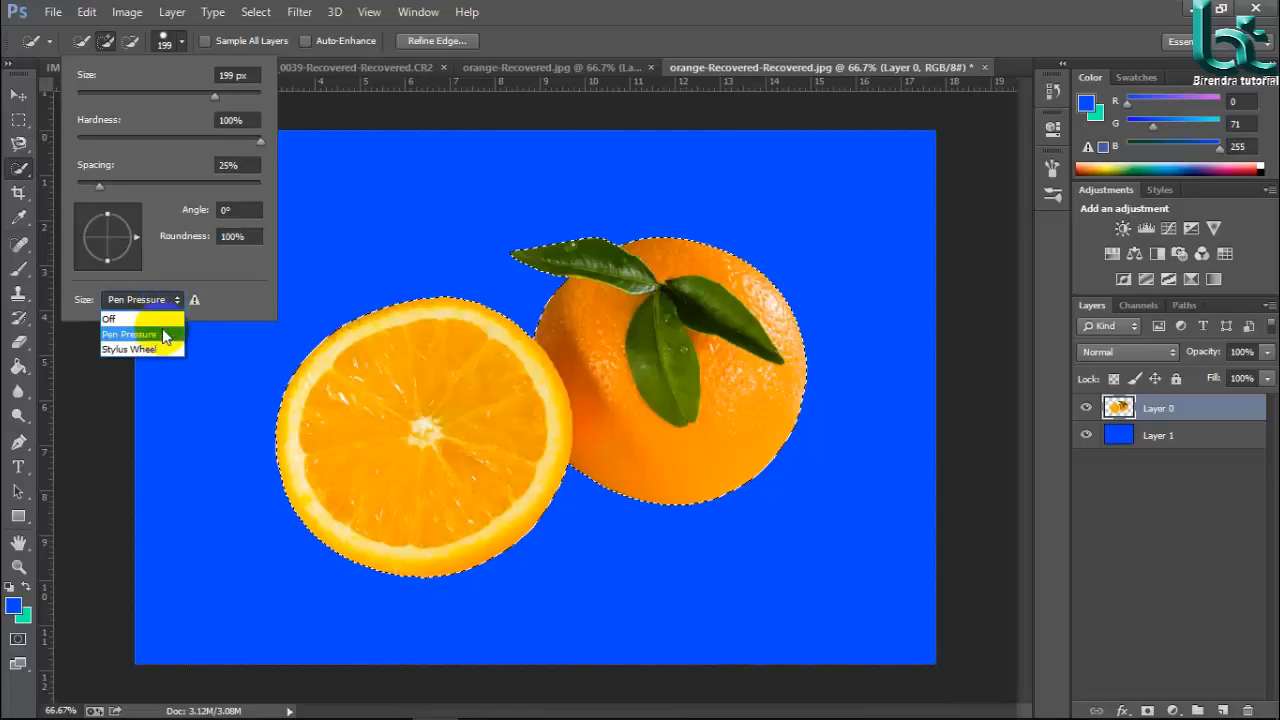
left_click(165, 340)
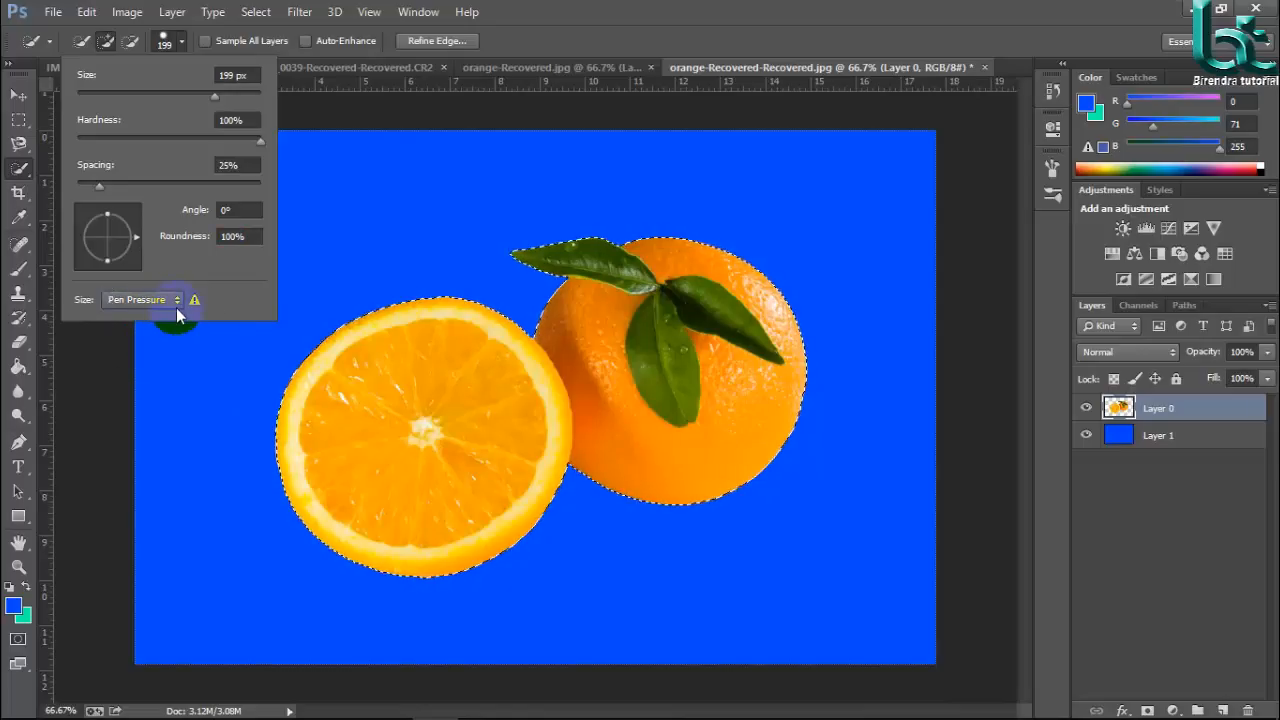
left_click(176, 299)
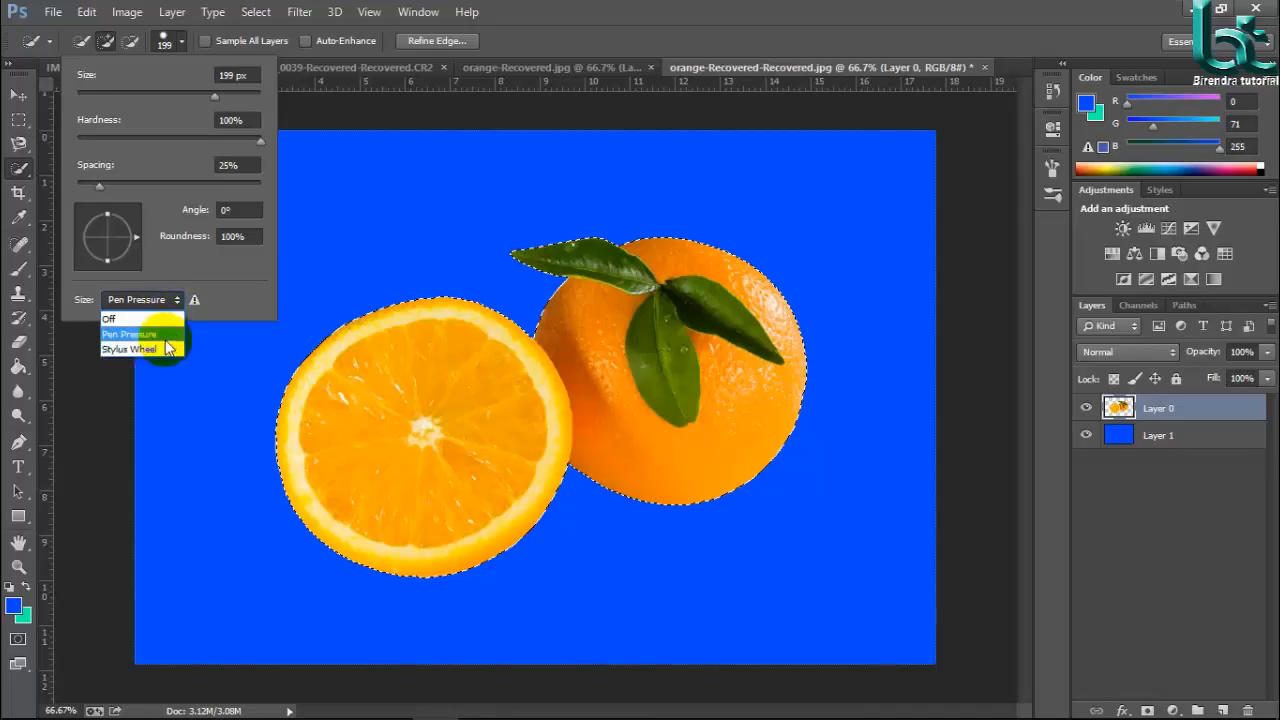
left_click(162, 334)
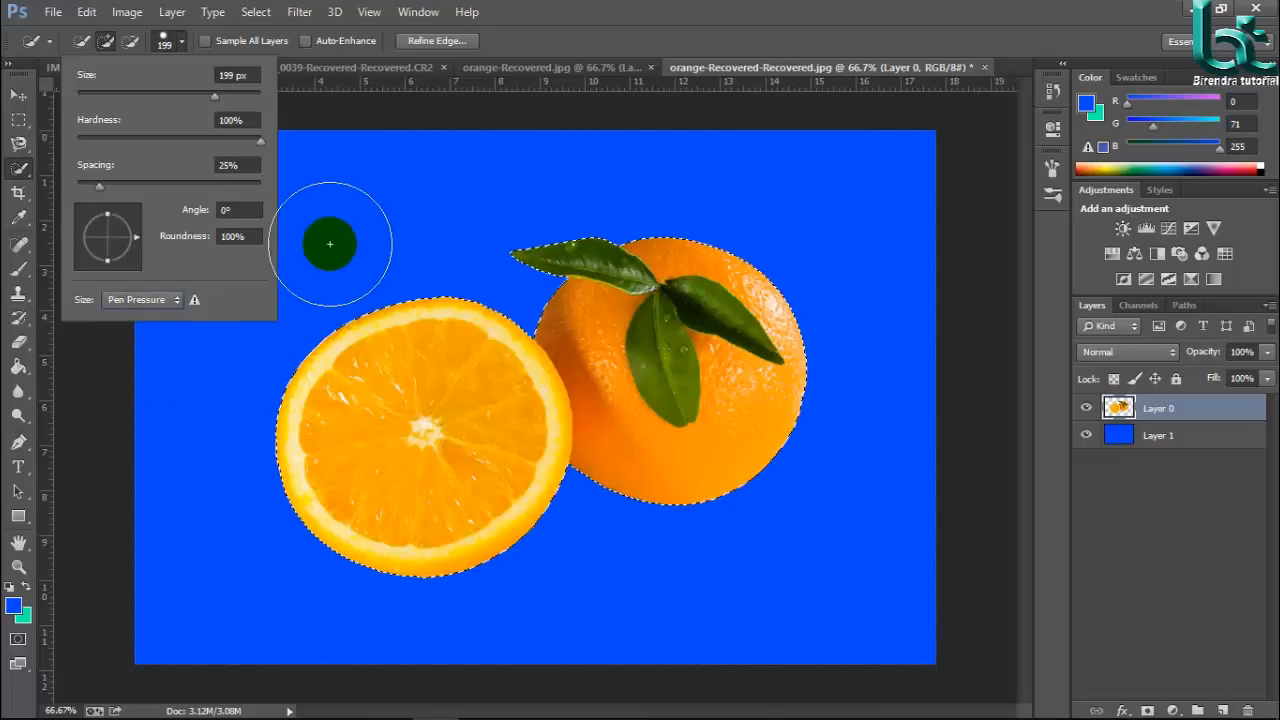
left_click(181, 41)
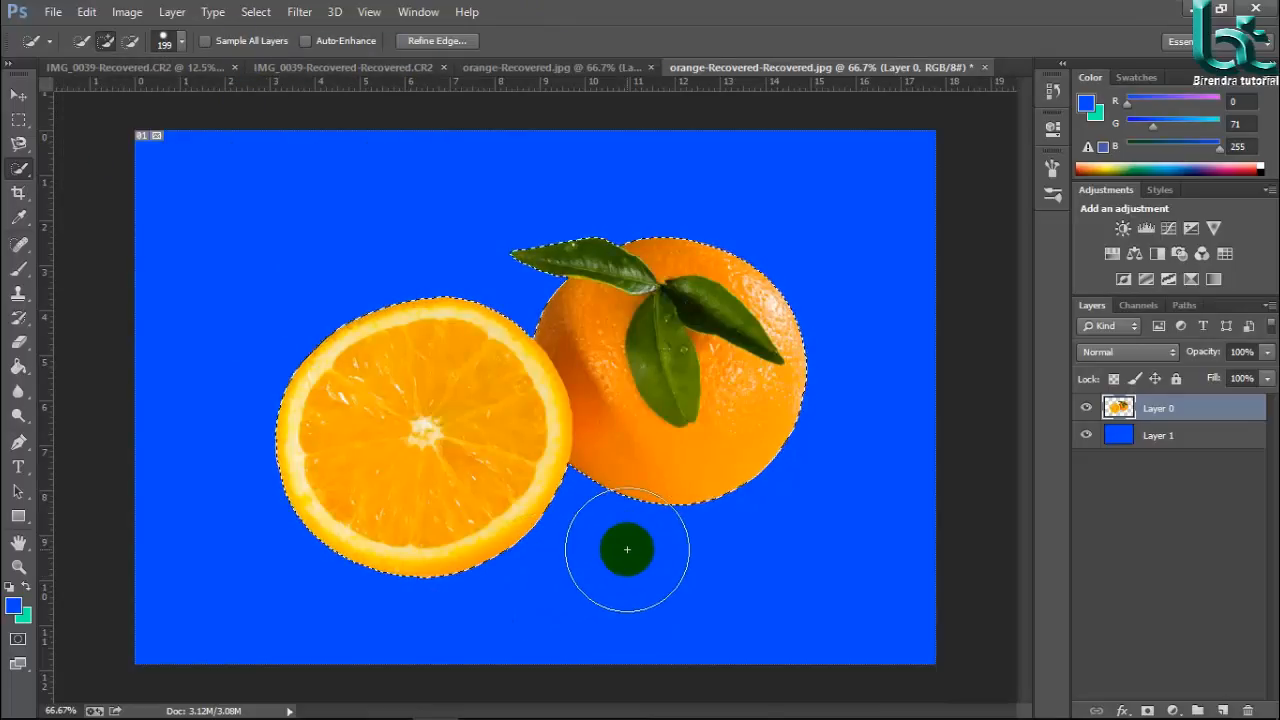
Step: Deselect the oranges, and enable Sample All Layers with the Quick Selection brush reduced to 25 px
key("ctrl+d")
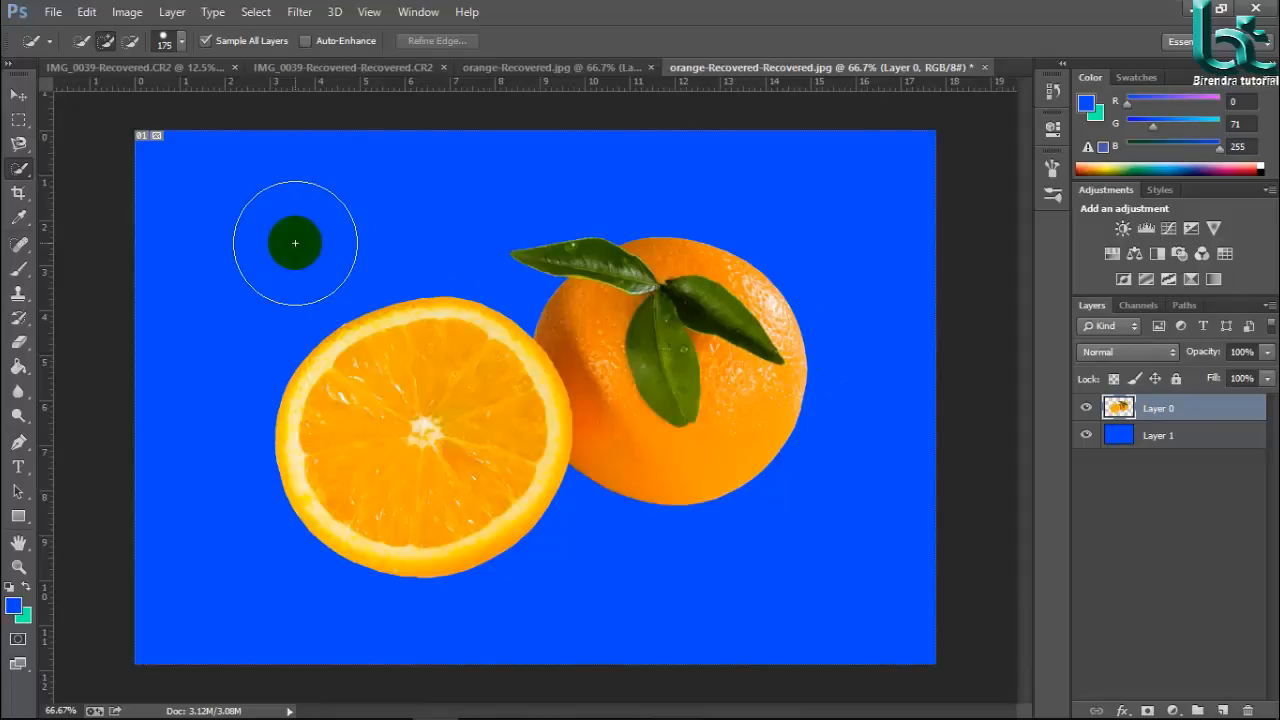
key("bracketleft")
key("bracketleft")
key("bracketleft")
key("bracketleft")
key("bracketleft")
key("bracketleft")
key("bracketleft")
key("bracketleft")
key("bracketleft")
Step: Brush a quick selection over the blue background and onto the whole orange, sampling all layers, with Layer 0 active
left_click(295, 243)
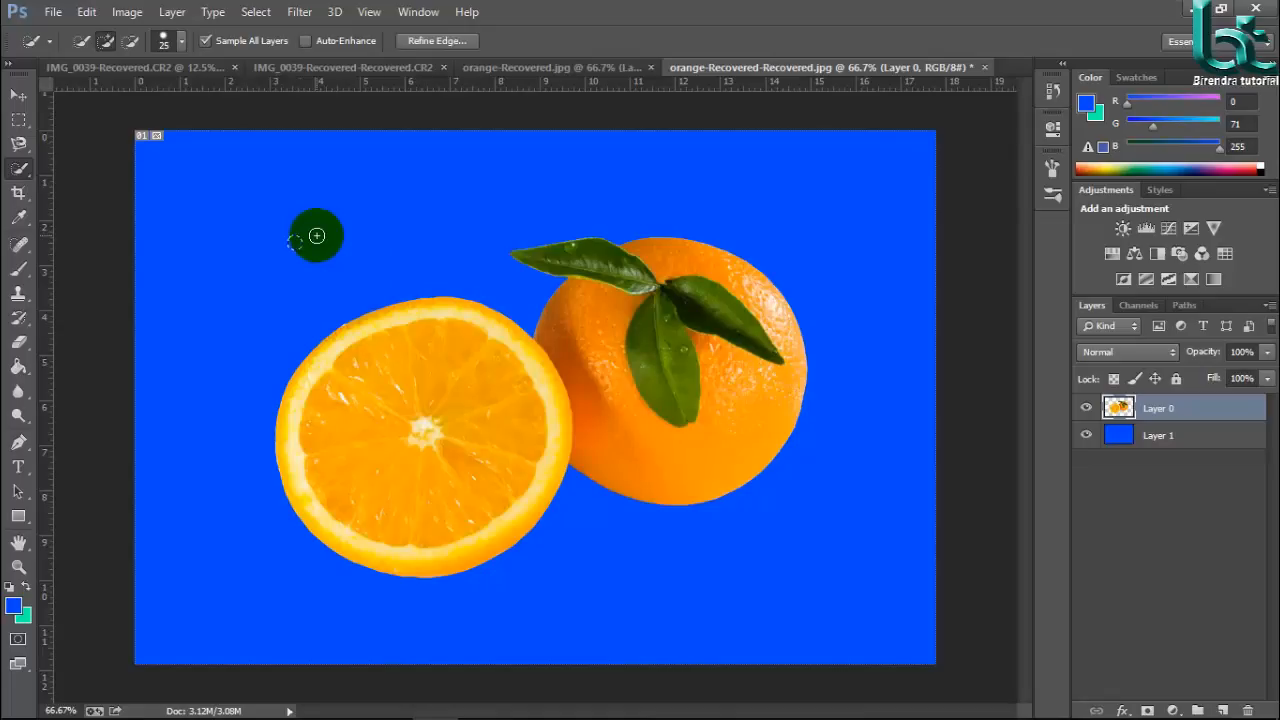
left_click_drag(277, 254, 431, 220)
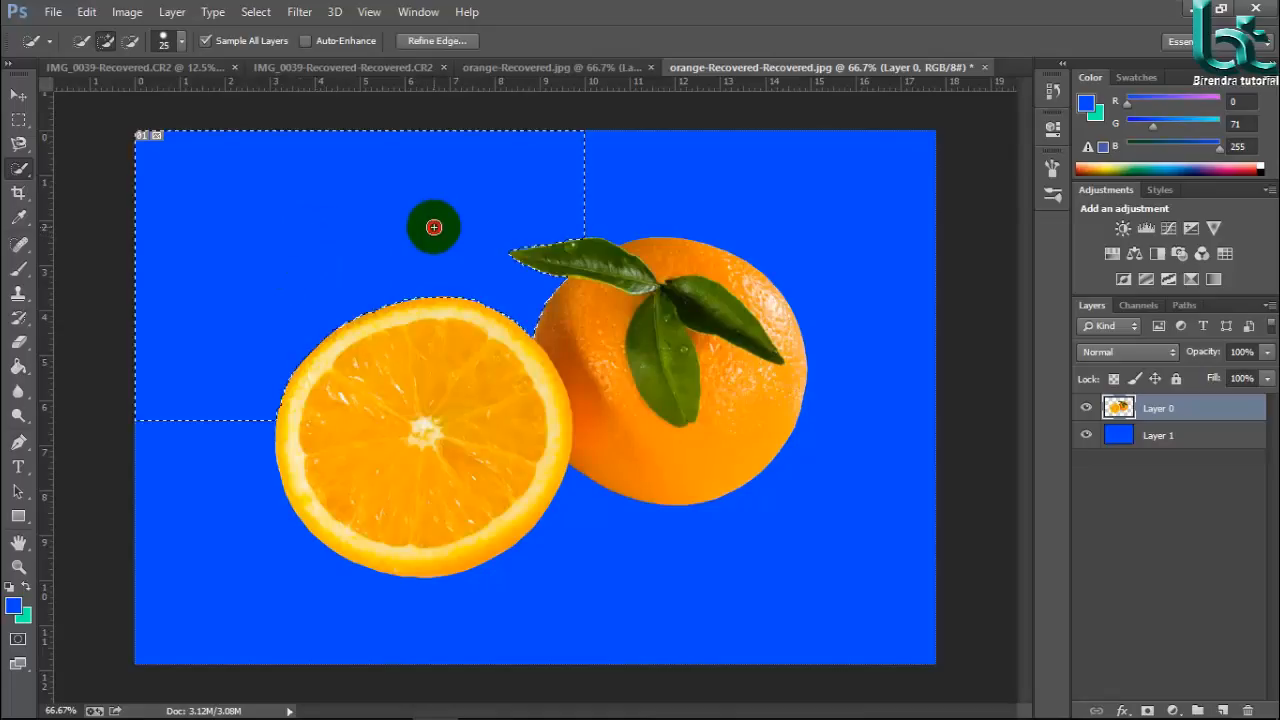
mouse_move(655, 187)
left_mouse_down()
mouse_move(819, 250)
mouse_move(831, 269)
mouse_move(823, 478)
mouse_move(569, 633)
mouse_move(430, 636)
mouse_move(163, 342)
mouse_move(570, 244)
mouse_move(603, 303)
left_mouse_up()
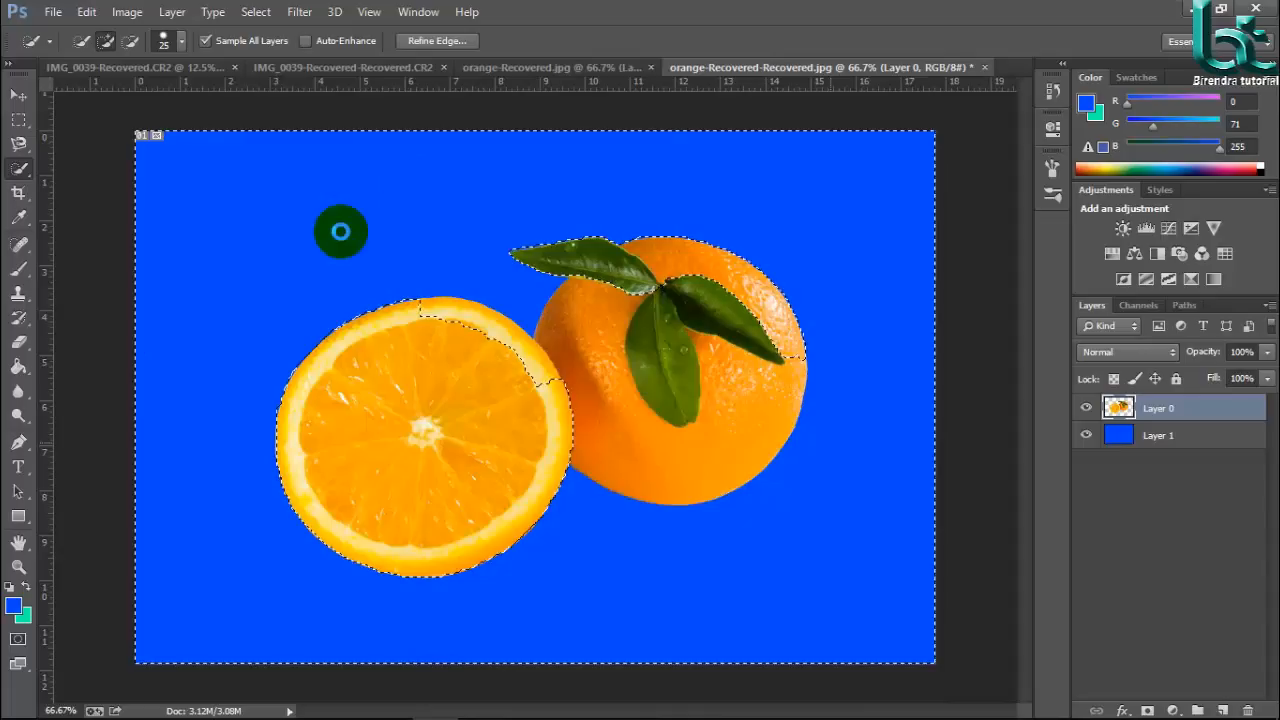
Step: Extend the quick selection over the rest of the sliced orange, and turn off Sample All Layers
left_click_drag(688, 298, 764, 281)
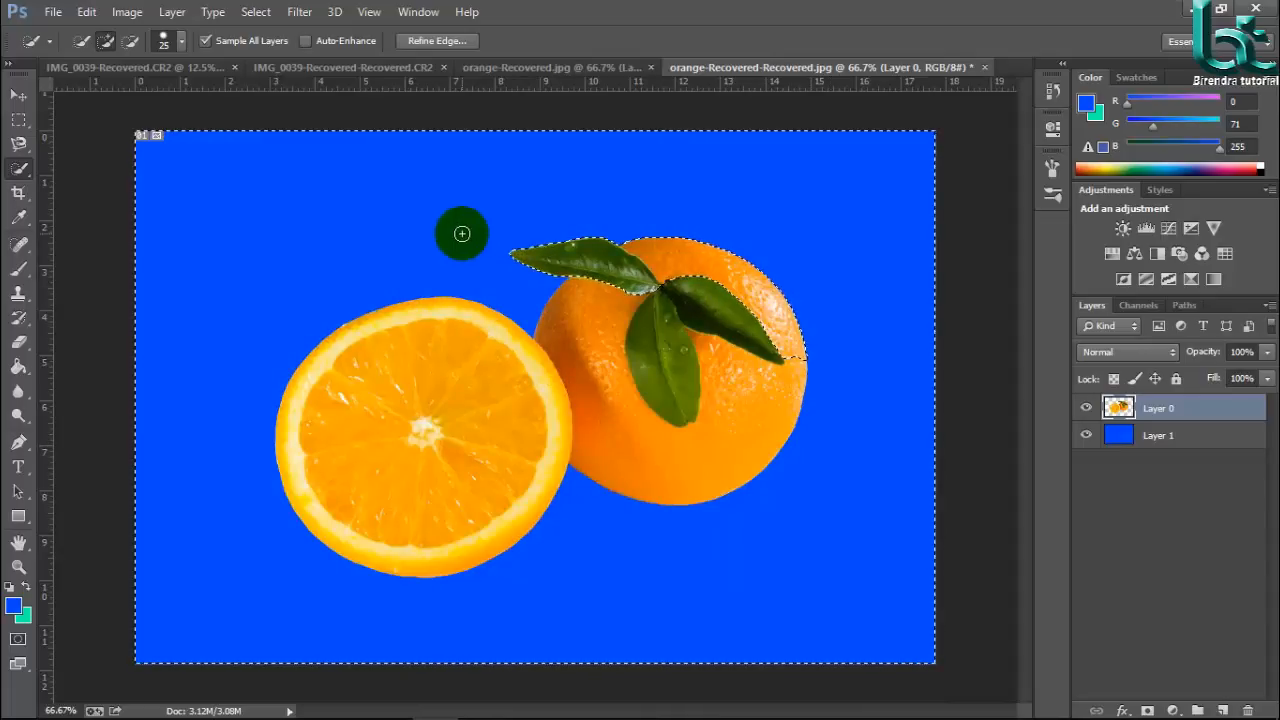
left_click(207, 40)
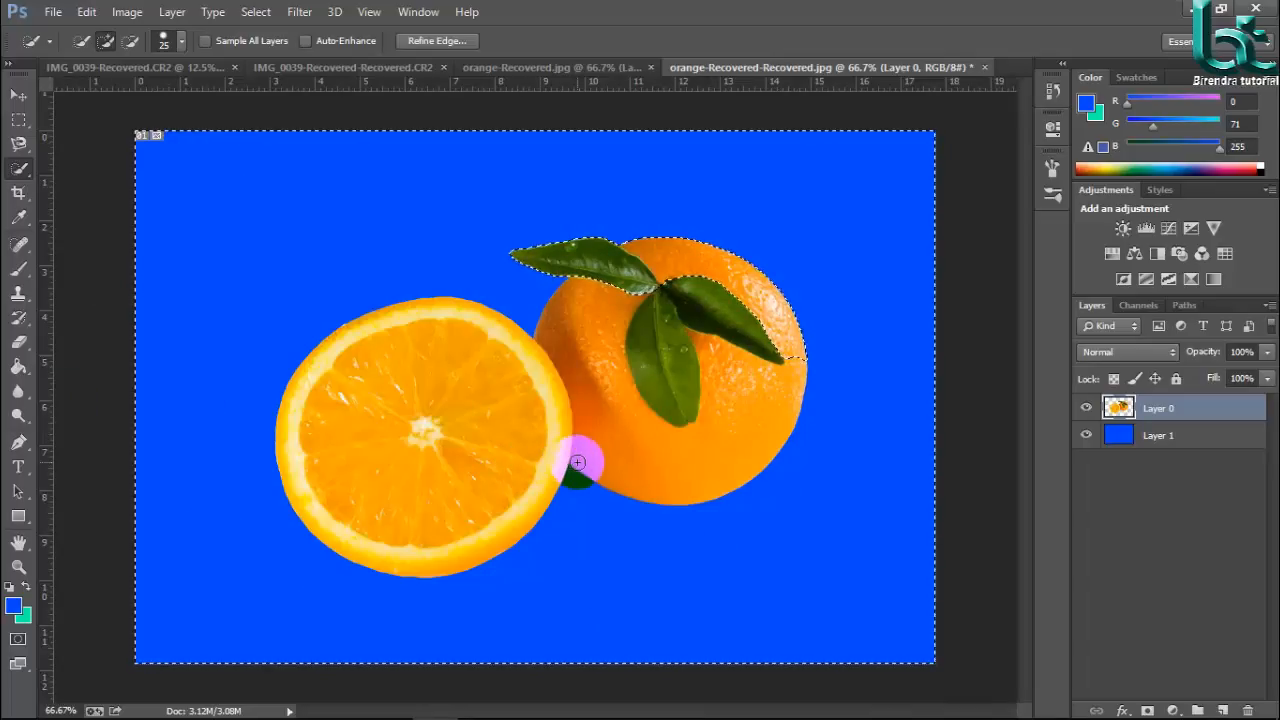
Step: Try deleting the selected area from Layer 0 and from Layer 1, and undo the deletions
key("Delete")
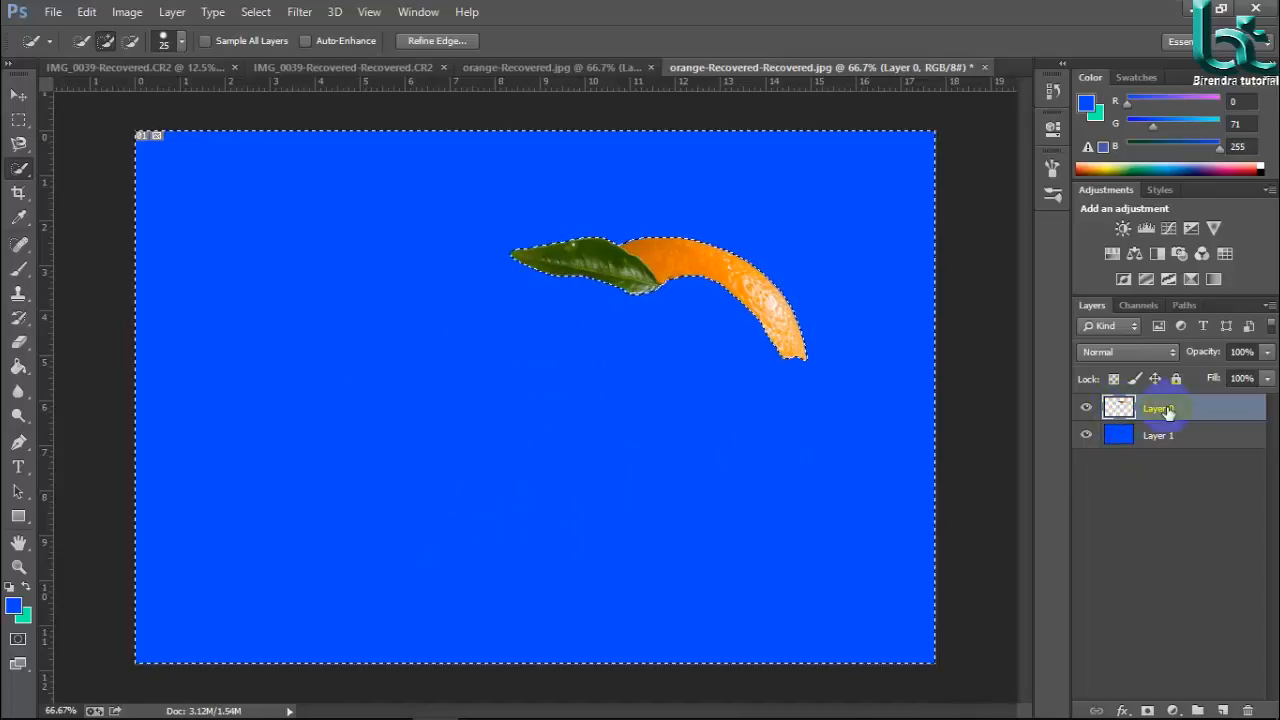
left_click(1155, 440)
key("Delete")
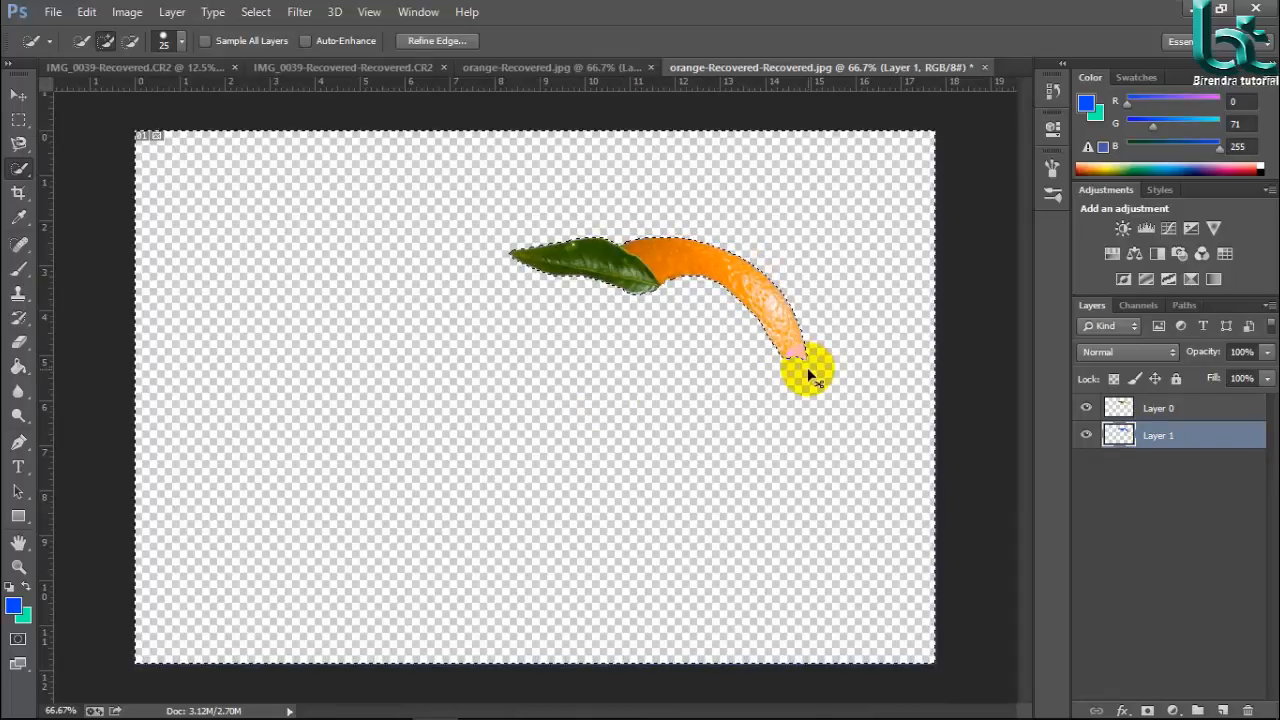
key("alt+Delete")
key("Delete")
key("ctrl+alt+z")
key("ctrl+alt+z")
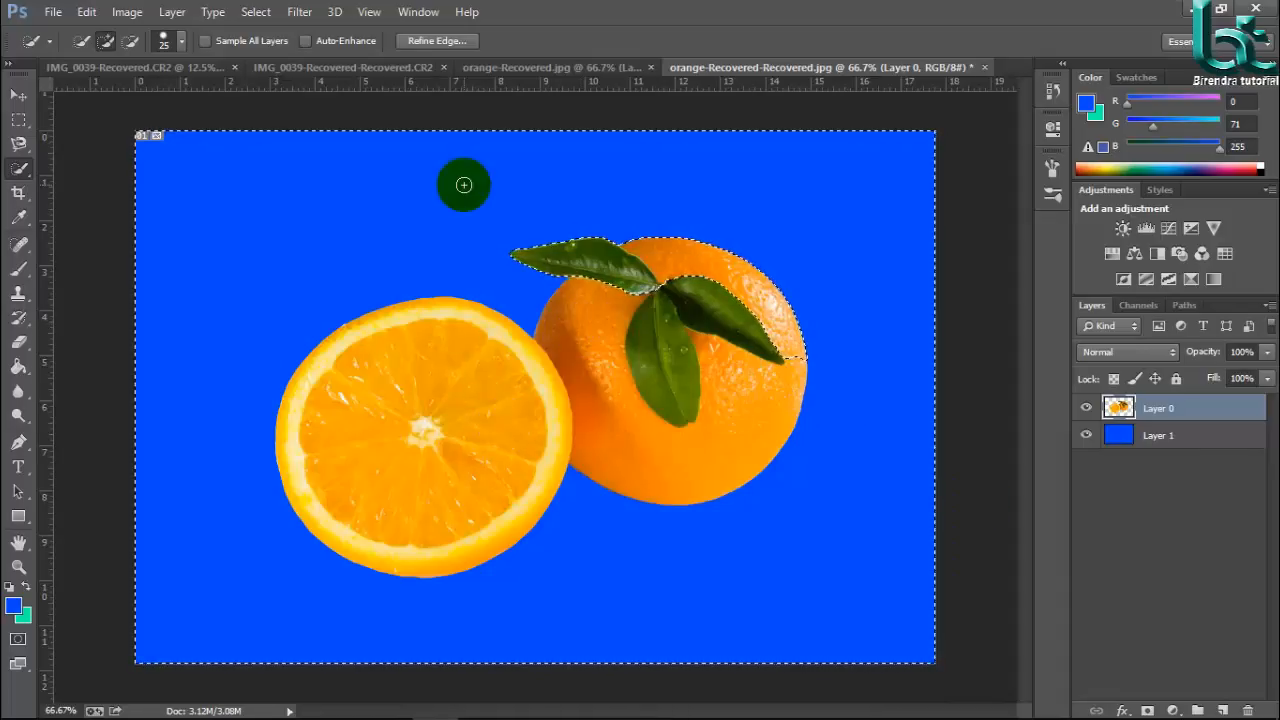
Step: Enable Auto-Enhance for the Quick Selection tool with Sample All Layers off, and clear the selection
left_click(203, 41)
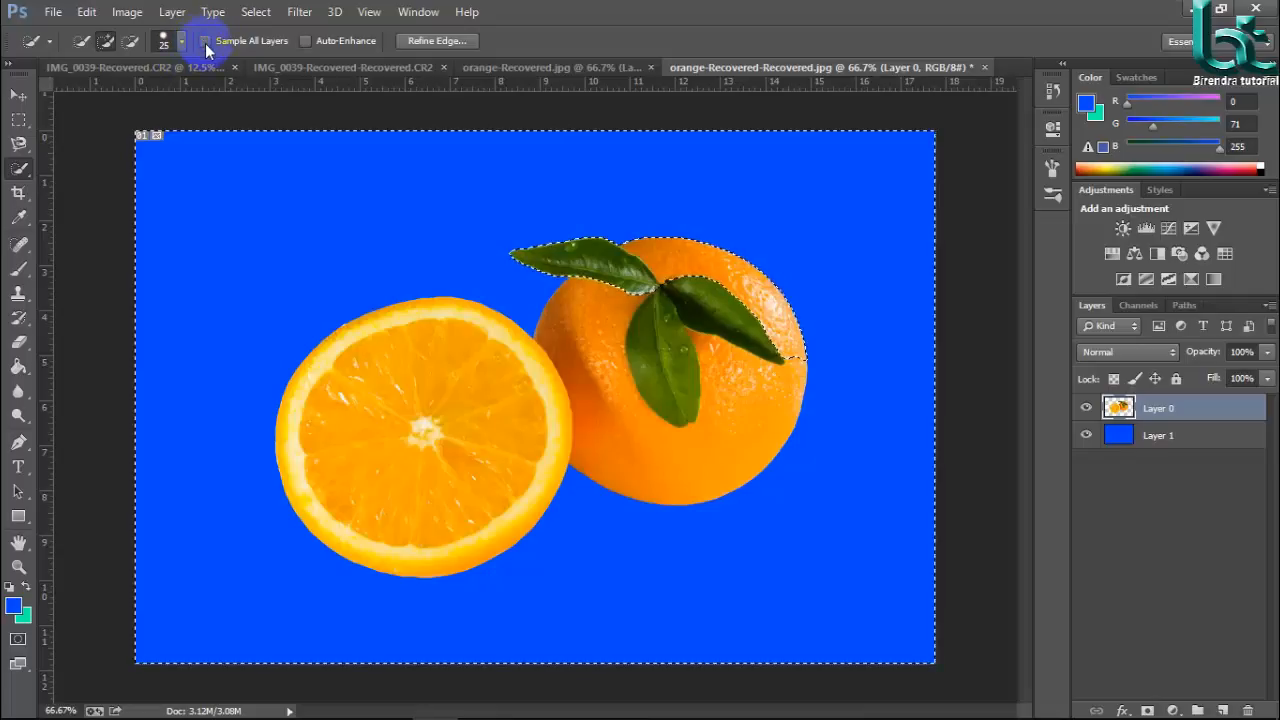
left_click(306, 41)
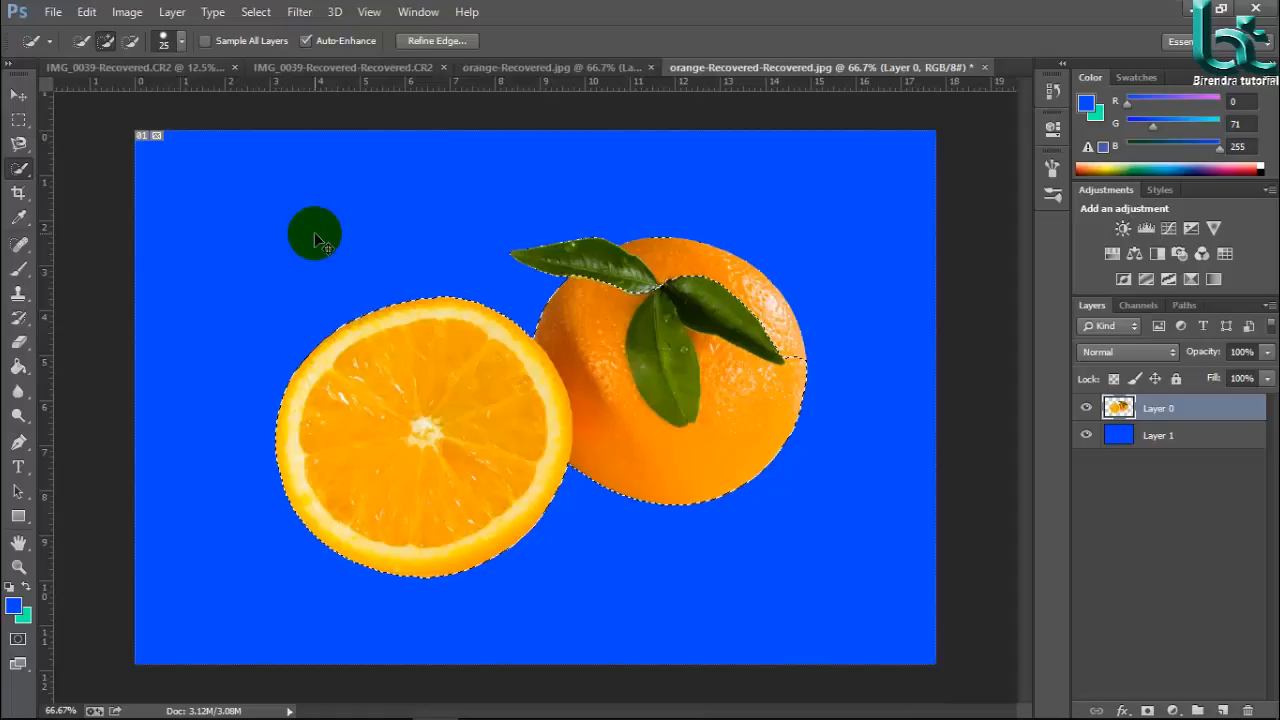
key("ctrl+d")
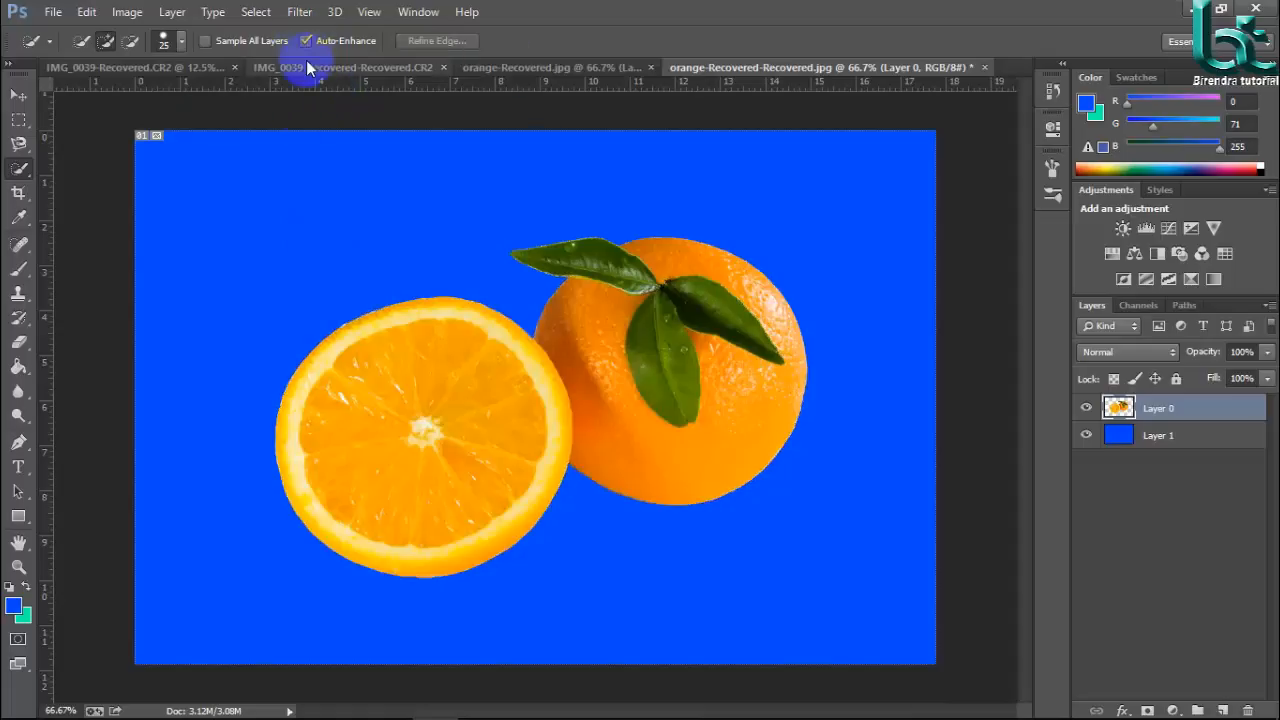
Step: Switch to the Magic Wand tool with a Point Sample size and select the blue background around the oranges
right_click(19, 167)
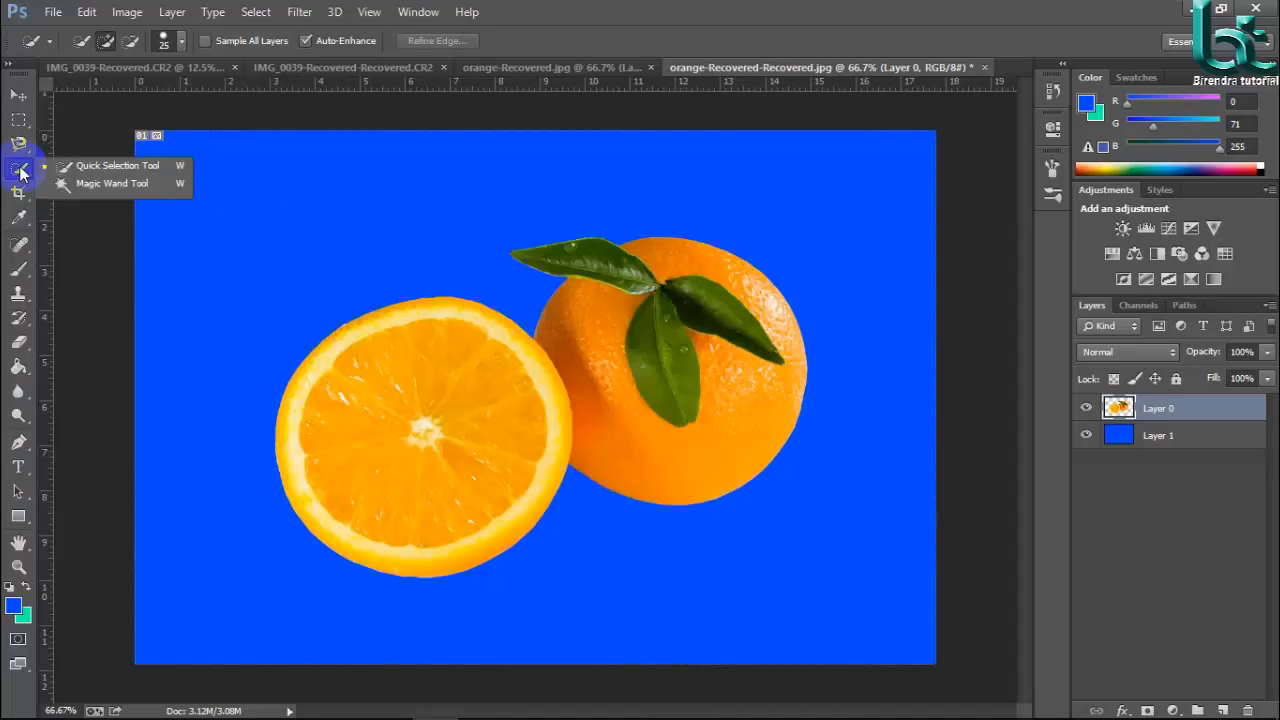
left_click(99, 184)
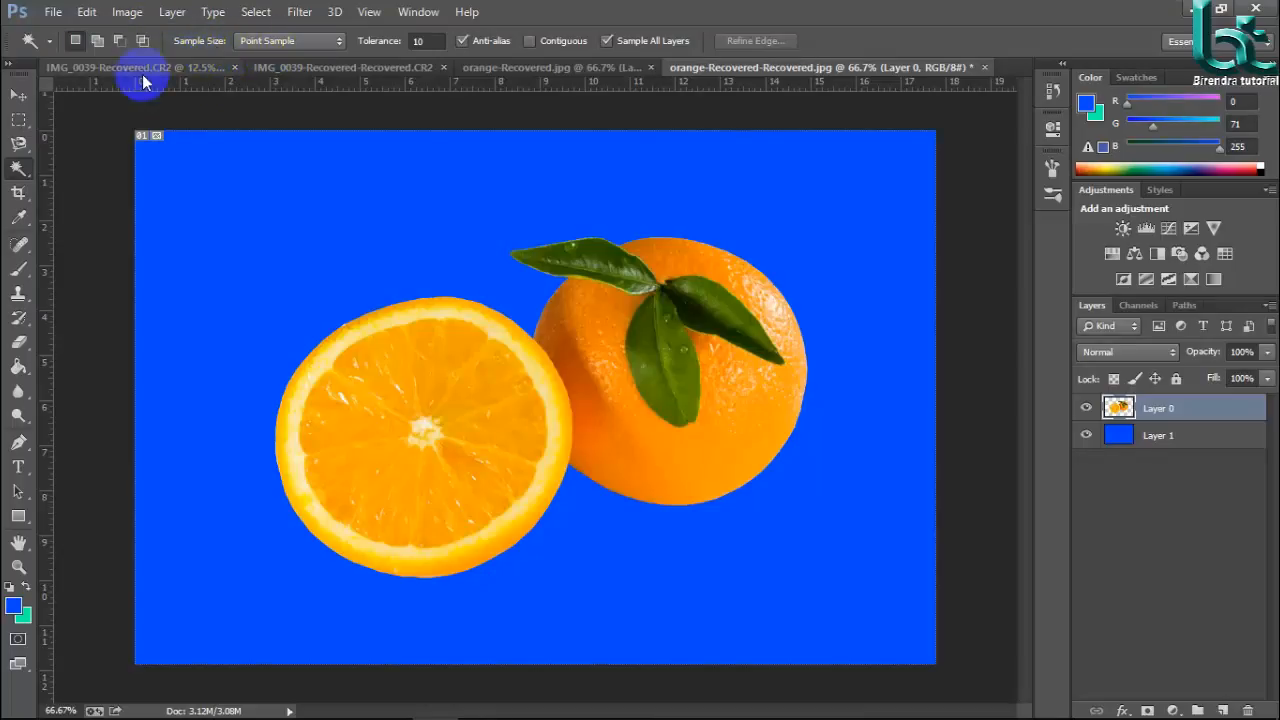
left_click(306, 41)
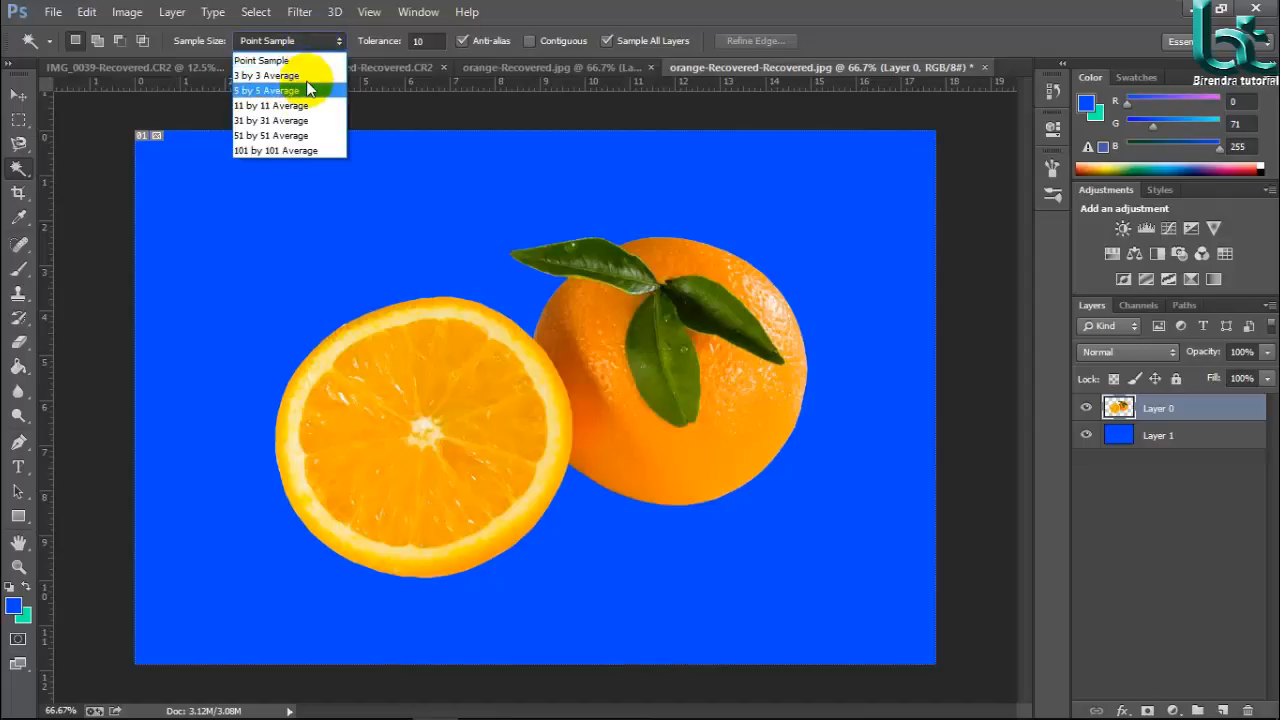
left_click(316, 60)
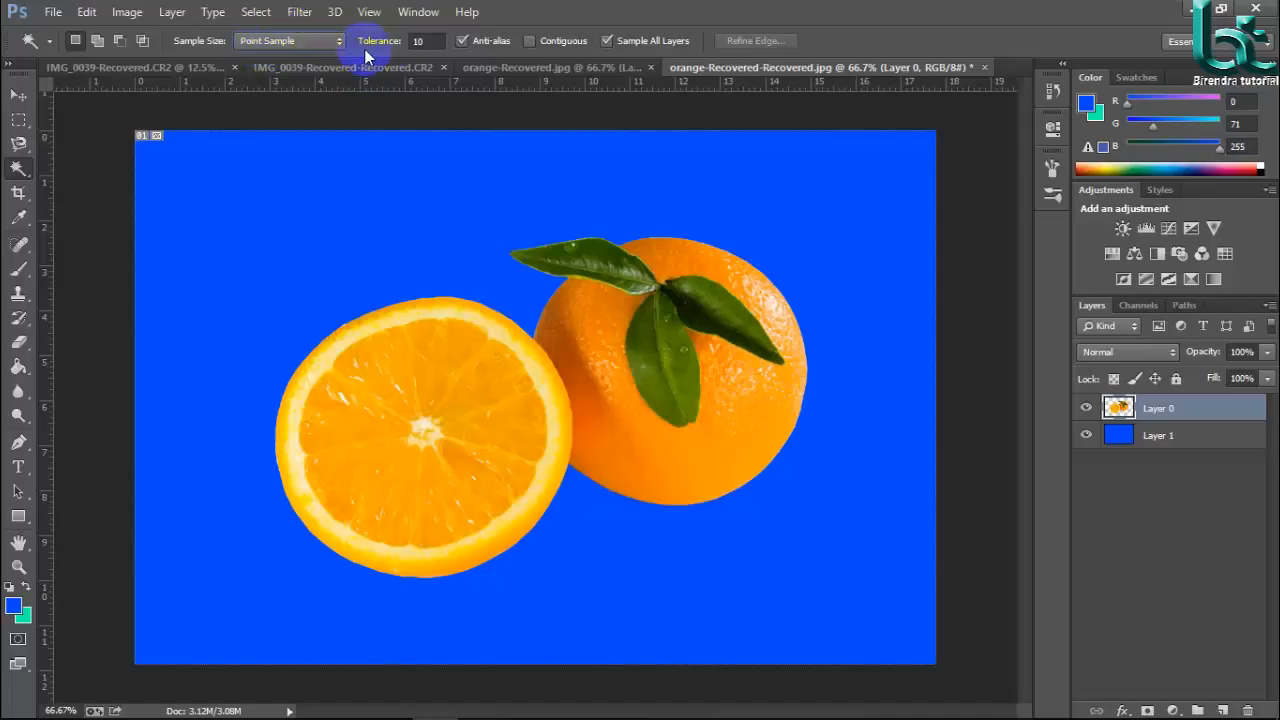
double_click(420, 41)
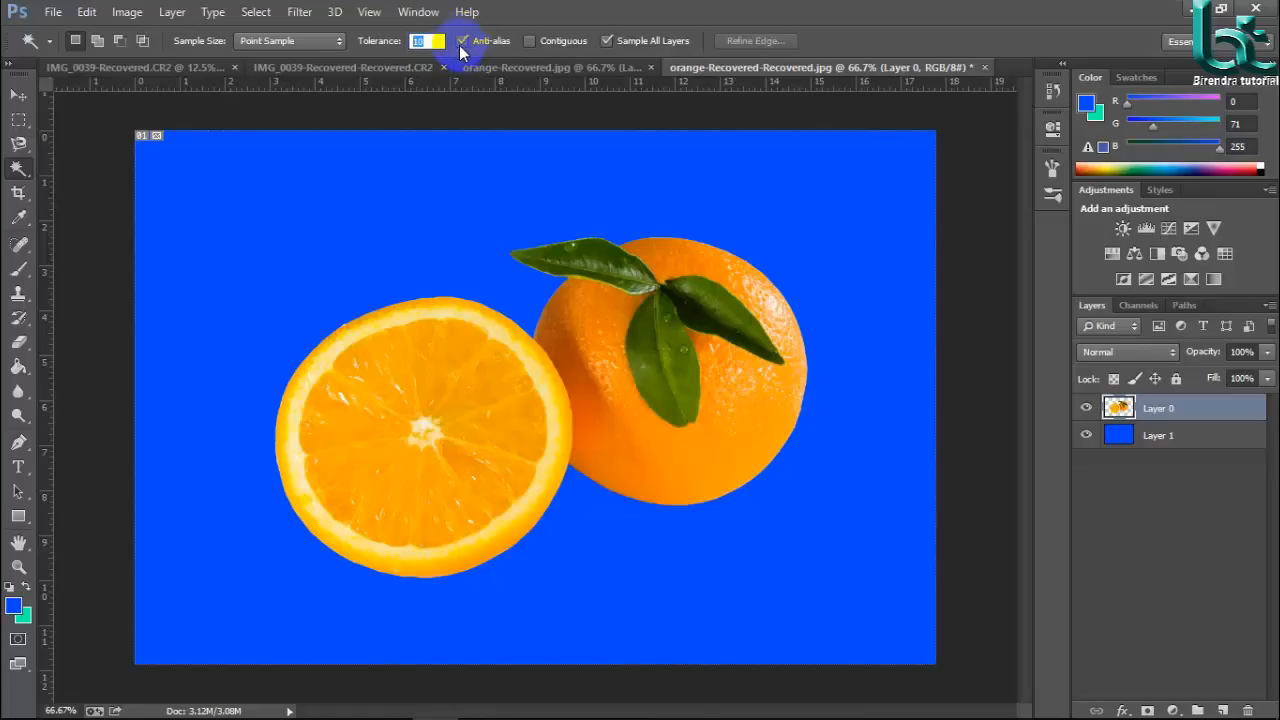
left_click(405, 222)
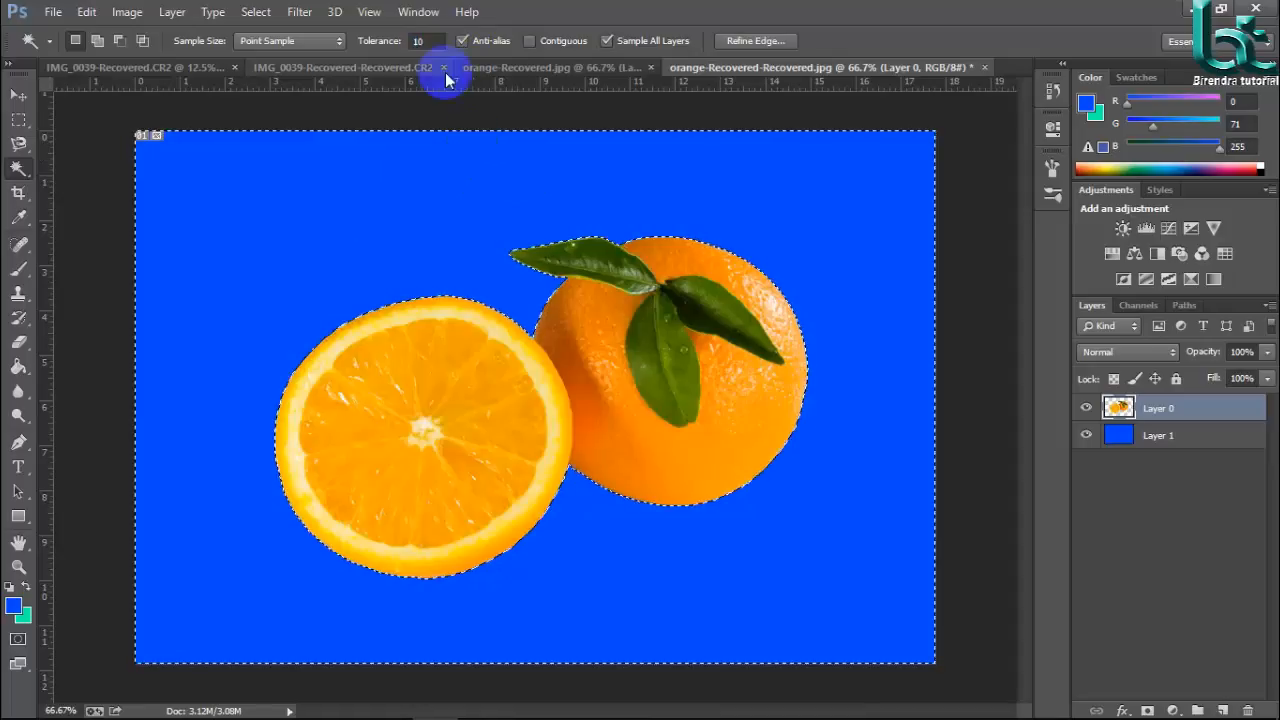
Step: Turn off Anti-alias for the Magic Wand, toggling Contiguous on and back off
left_click(531, 41)
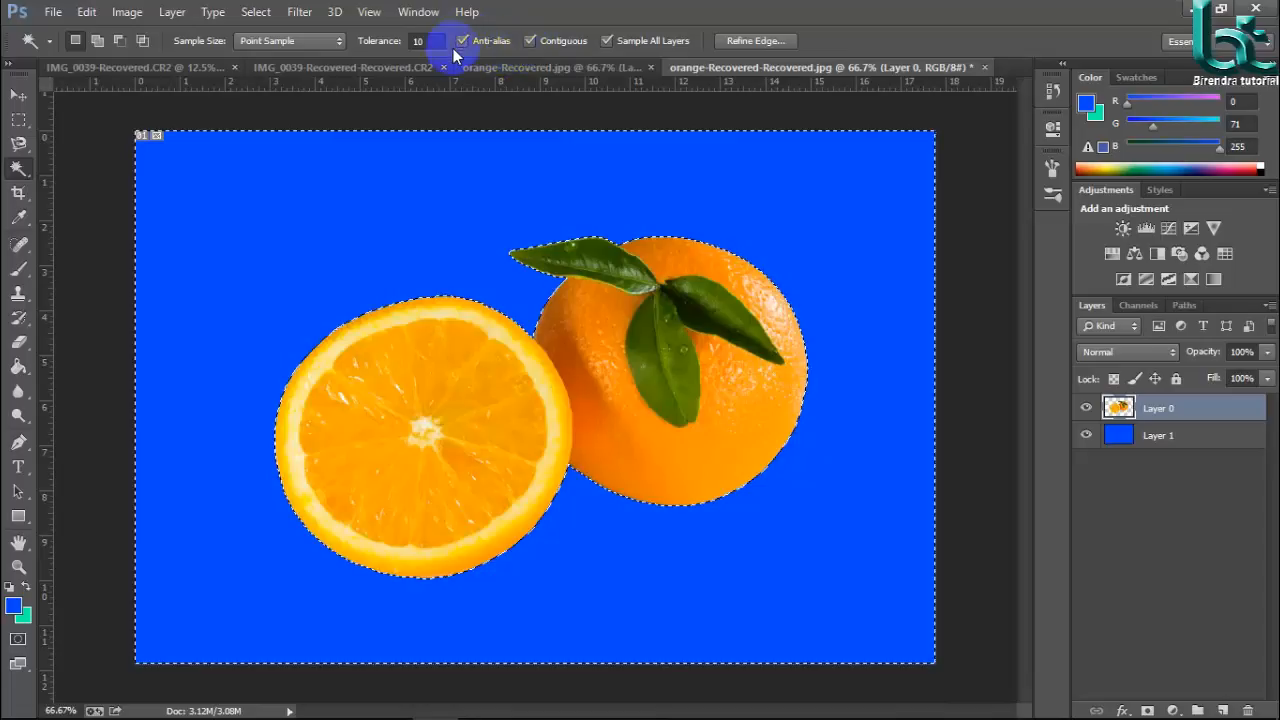
left_click(462, 41)
left_click(531, 41)
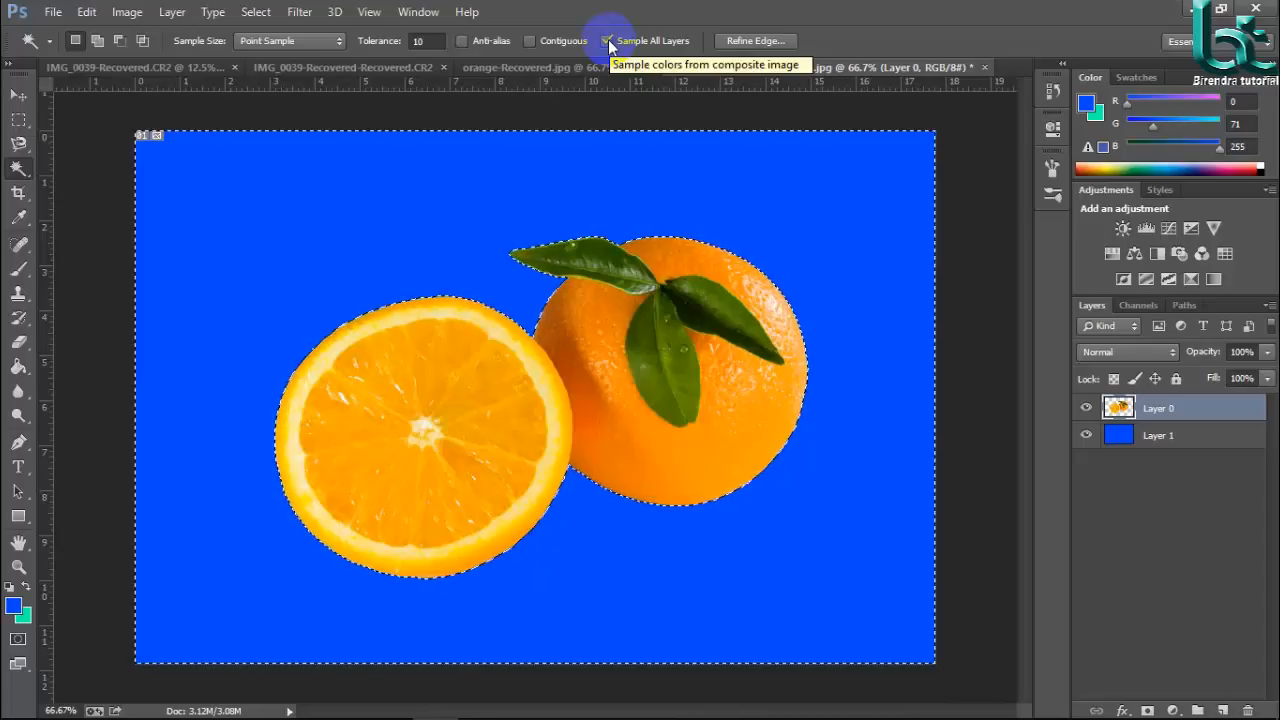
Step: With Sample All Layers turned off, select the blue fill of Layer 1 using the Magic Wand, and deselect it
left_click(608, 40)
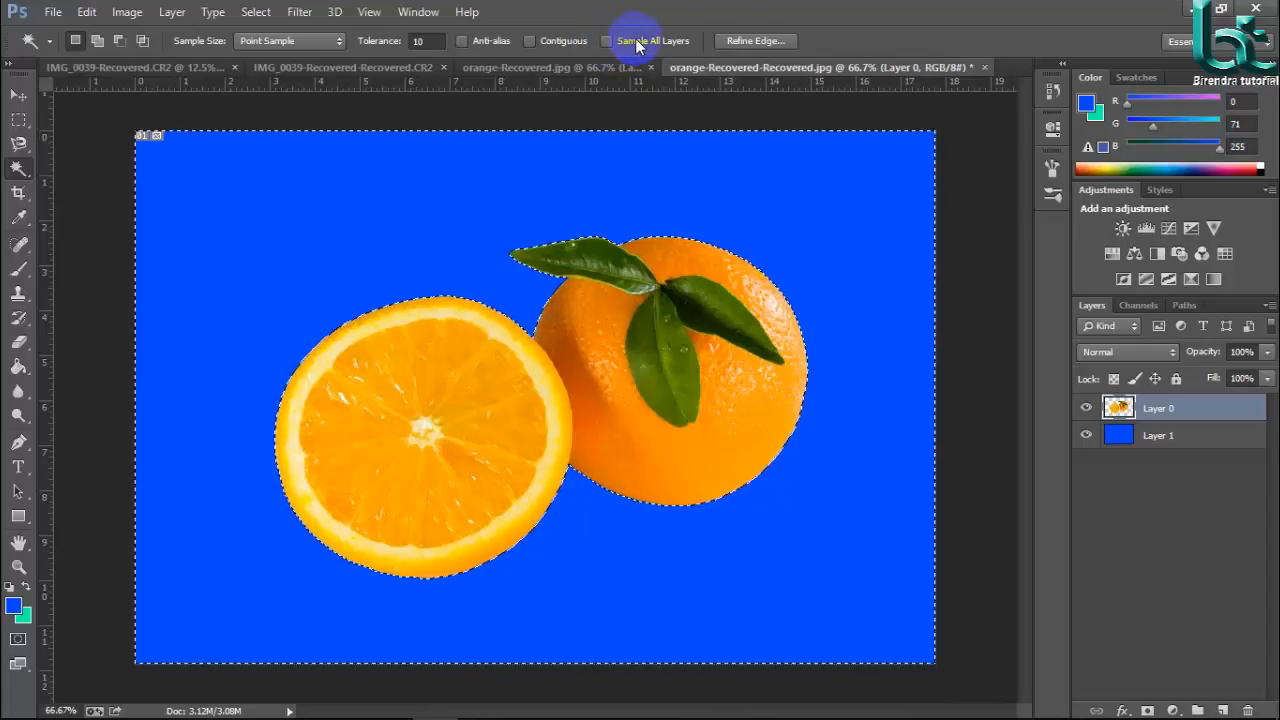
left_click(1115, 438)
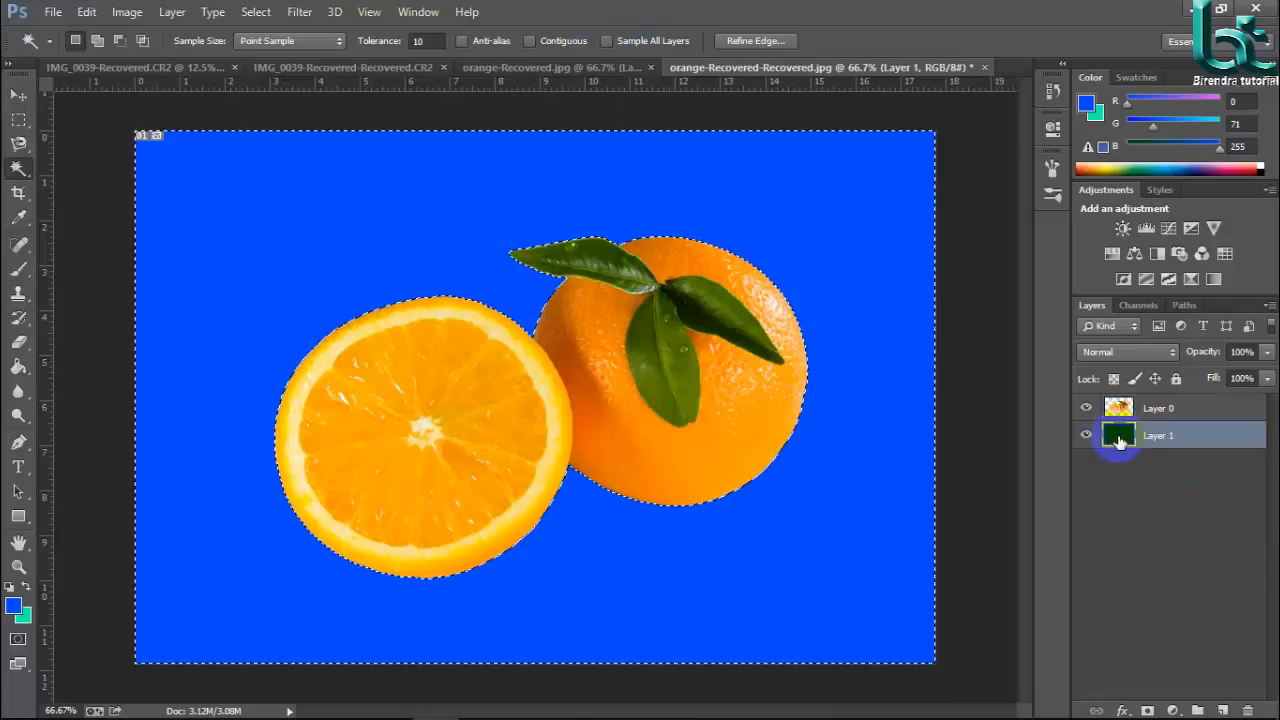
key("alt+BackSpace")
key("ctrl+d")
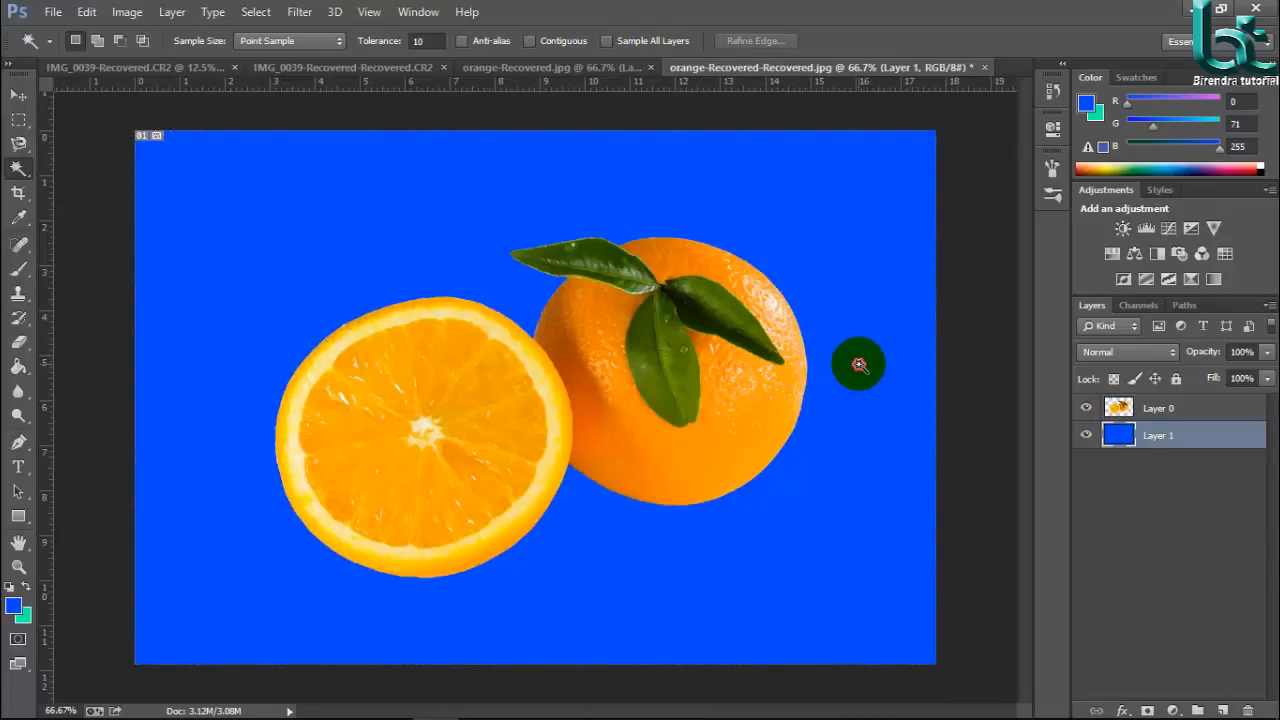
left_click(855, 362)
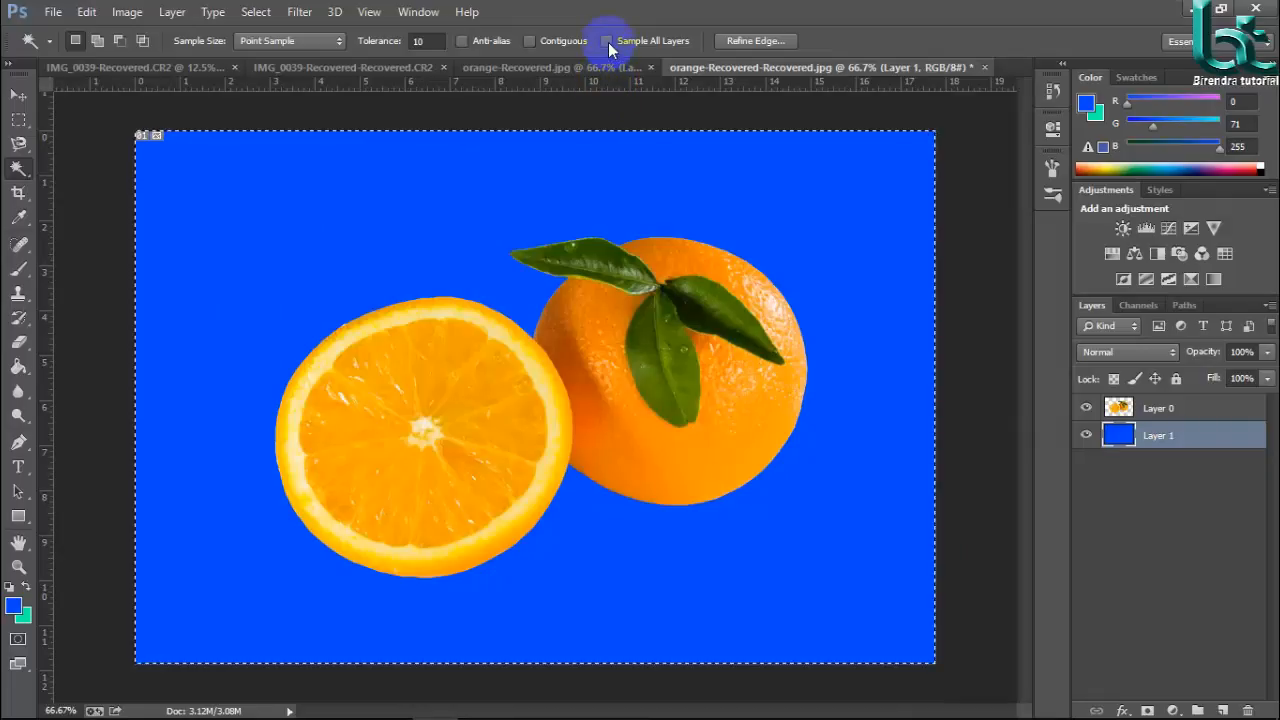
key("ctrl+d")
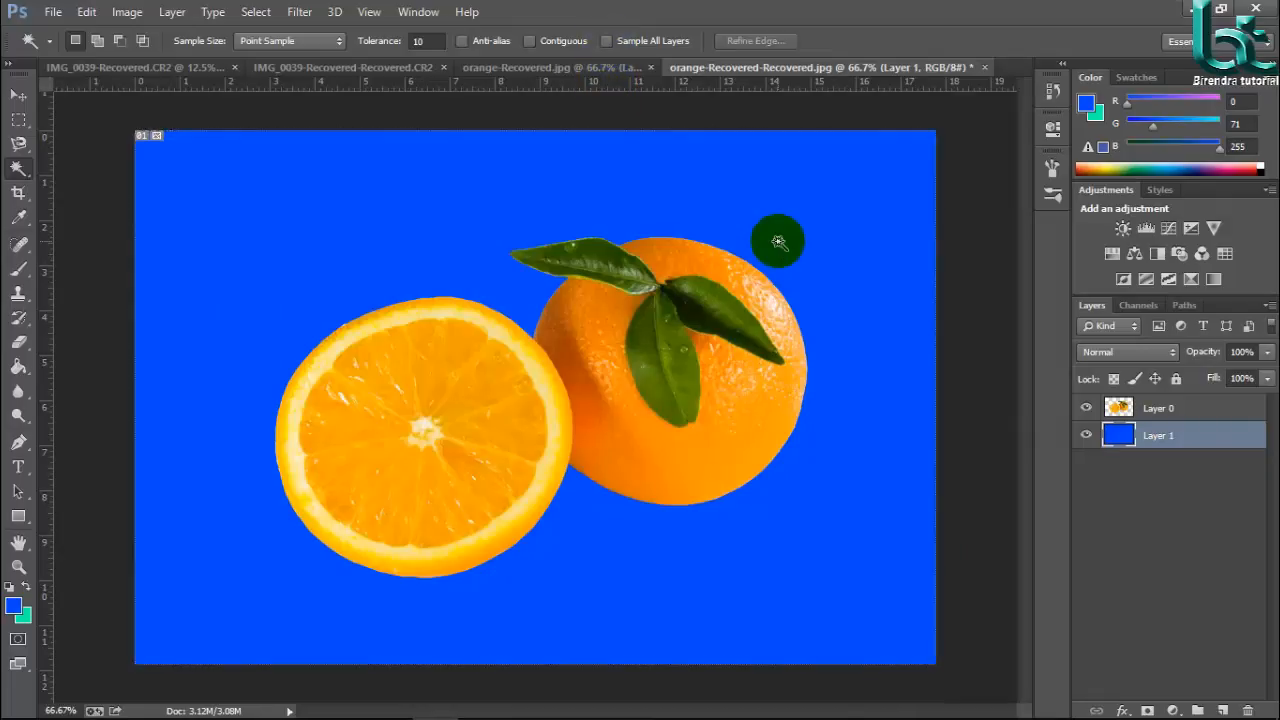
Step: With Sample All Layers enabled, select the blue around the oranges, and delete and refill that area on Layer 1
left_click(605, 41)
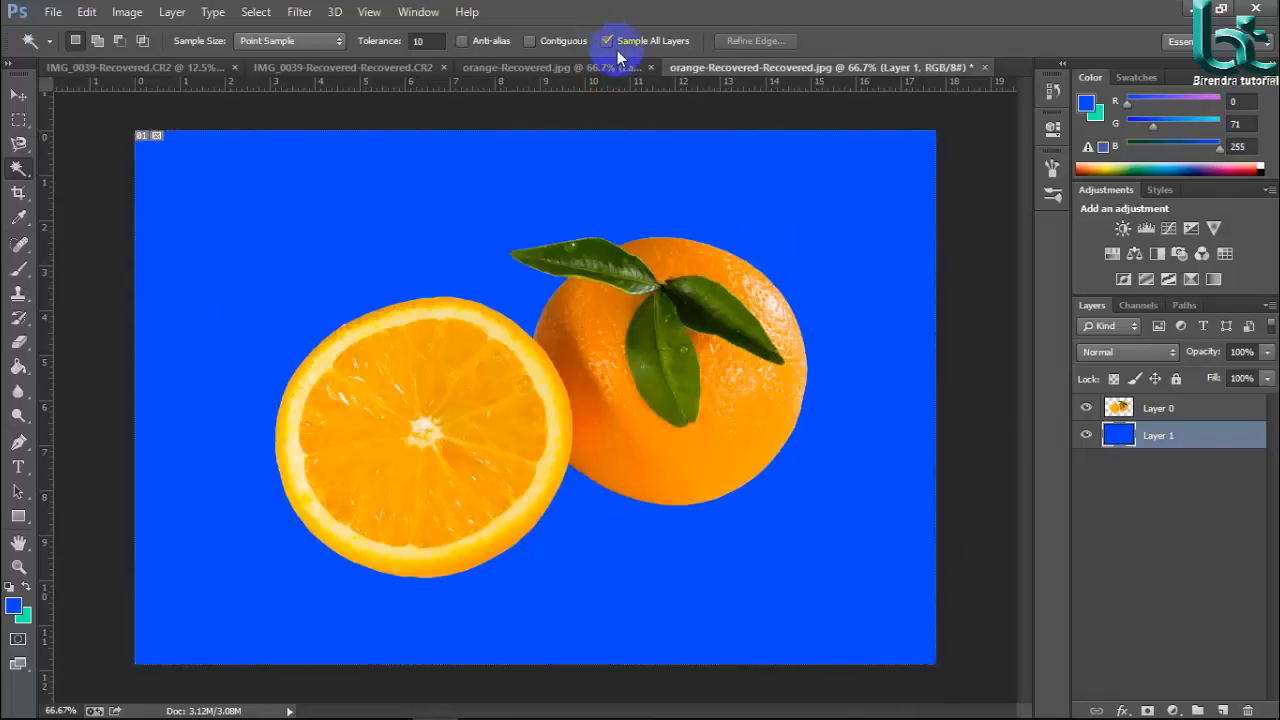
left_click(1126, 443)
left_click(831, 468)
left_click(831, 468)
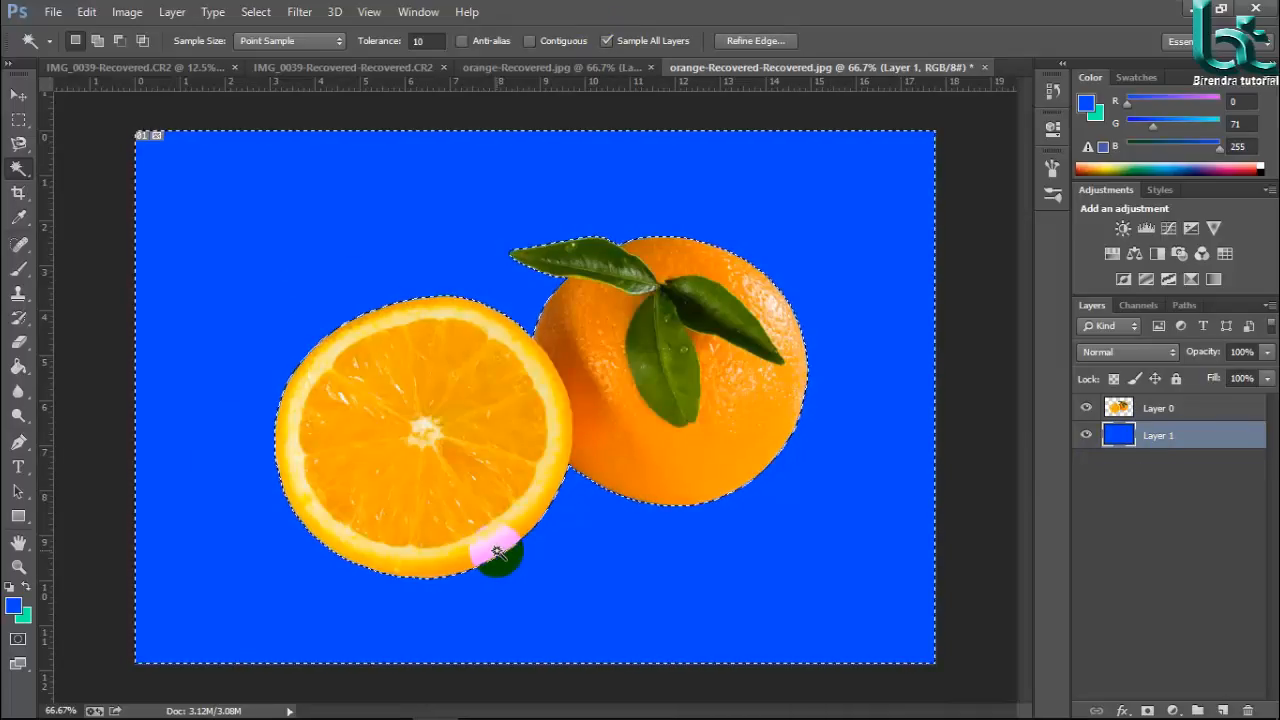
key("Delete")
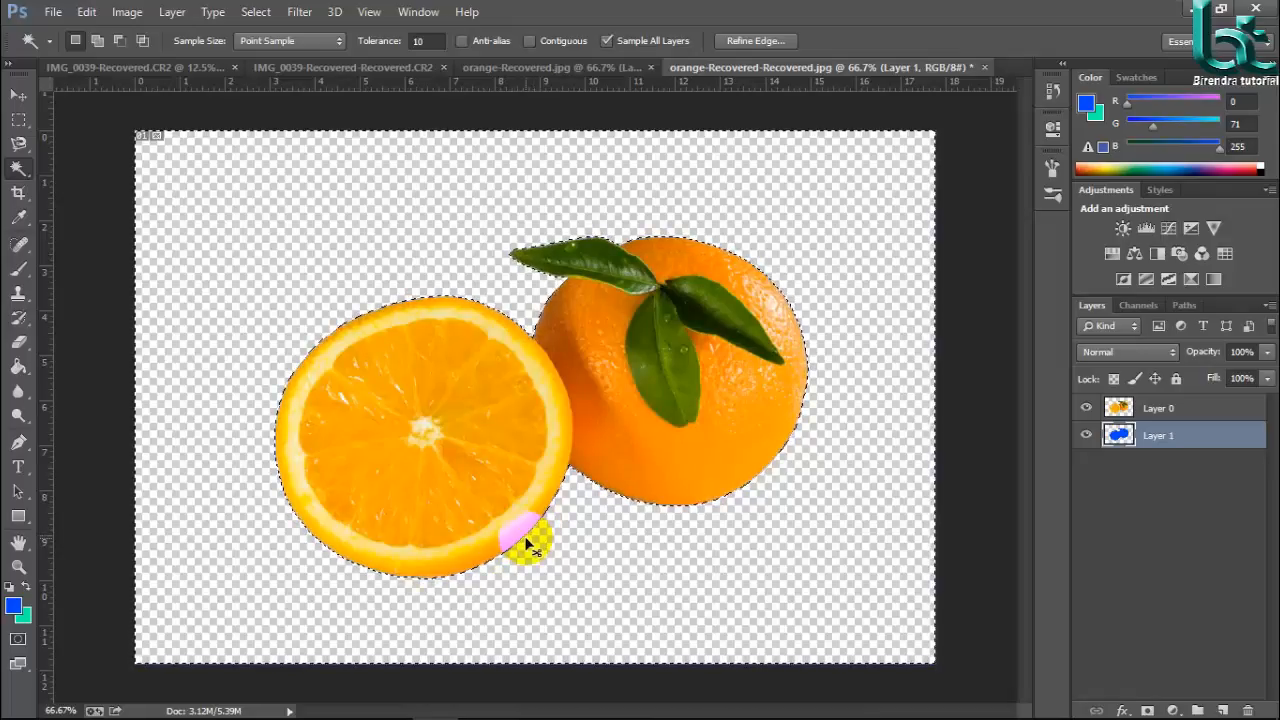
key("alt+BackSpace")
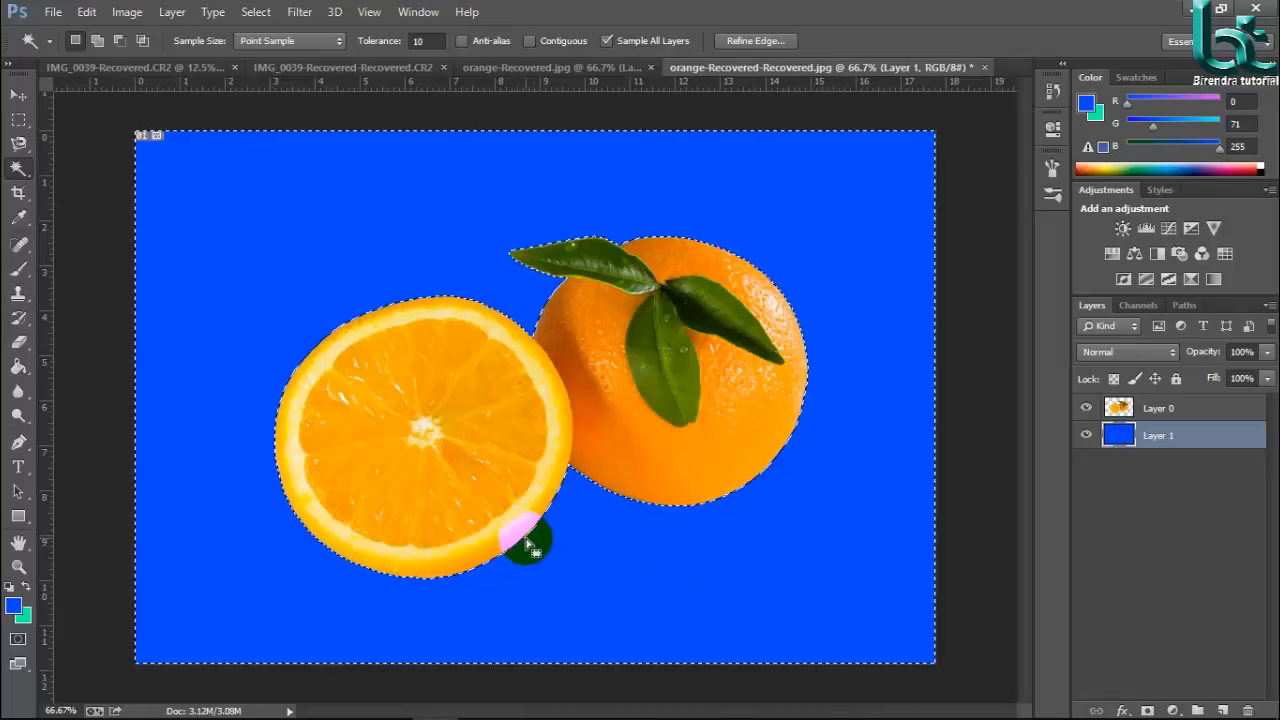
Step: With Sample All Layers disabled, select the entire blue fill of Layer 1, and delete and refill it with blue
left_click(606, 38)
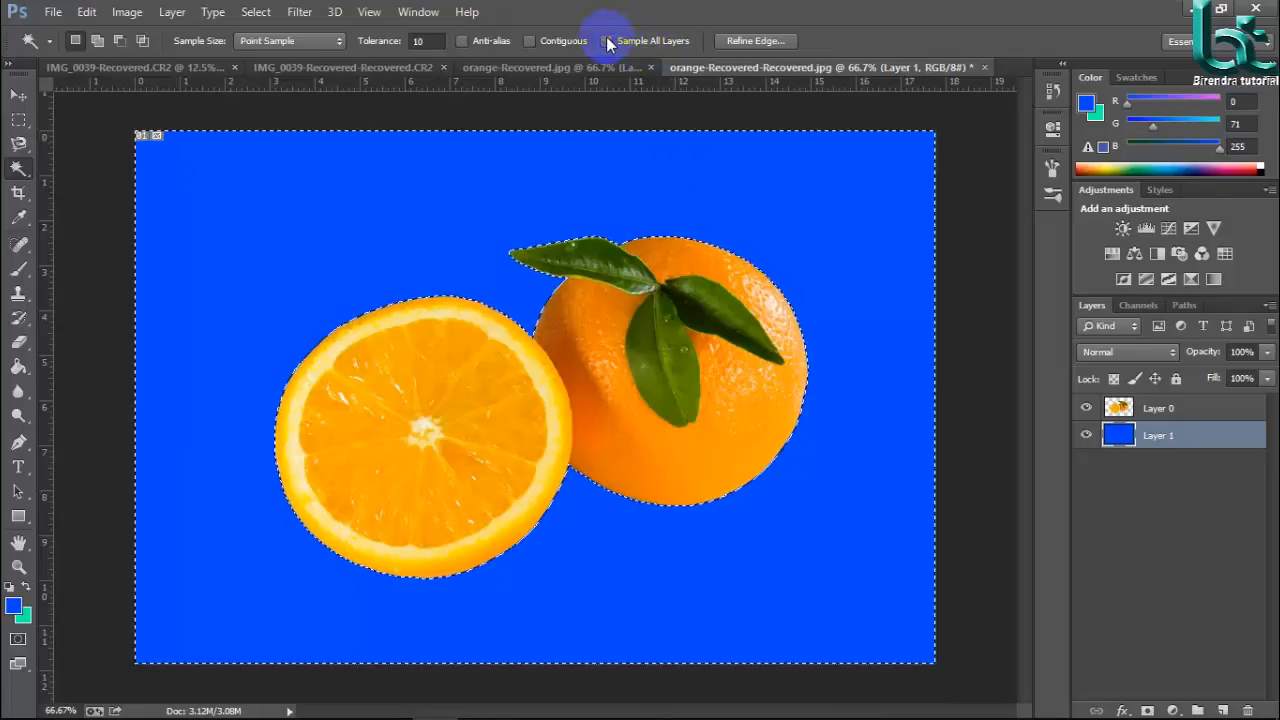
left_click(762, 222)
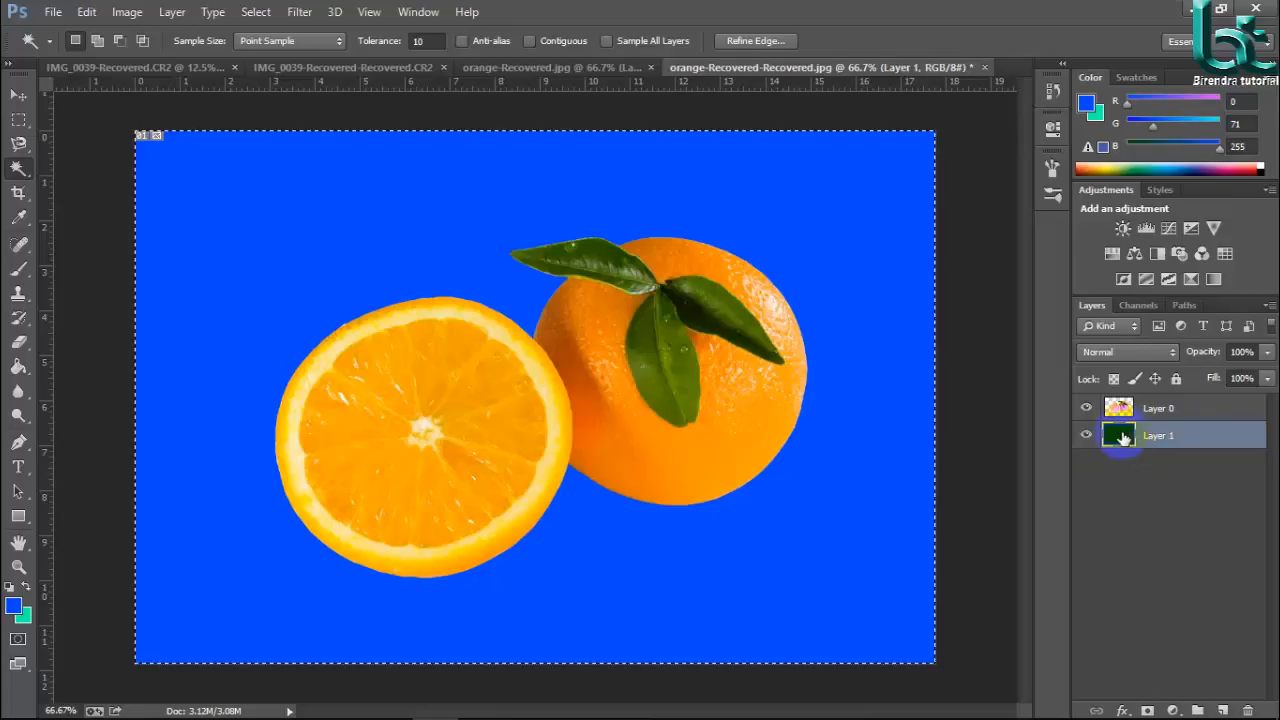
key("Delete")
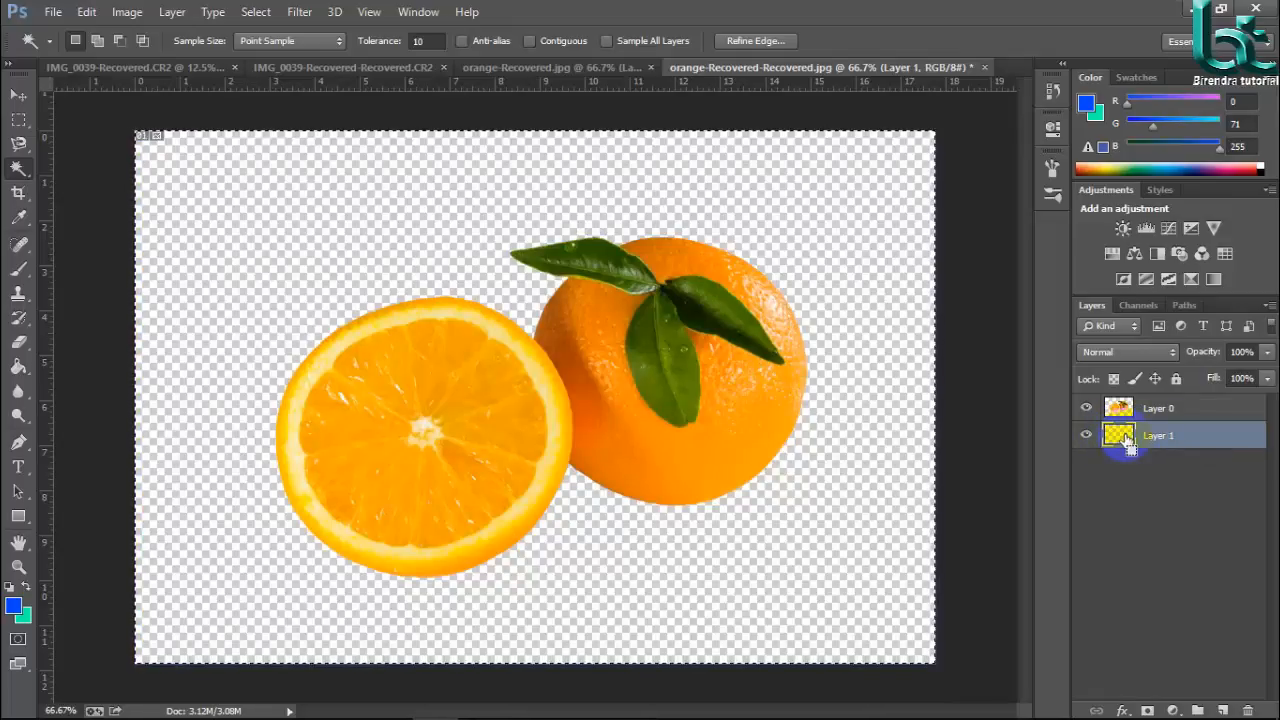
key("alt+Delete")
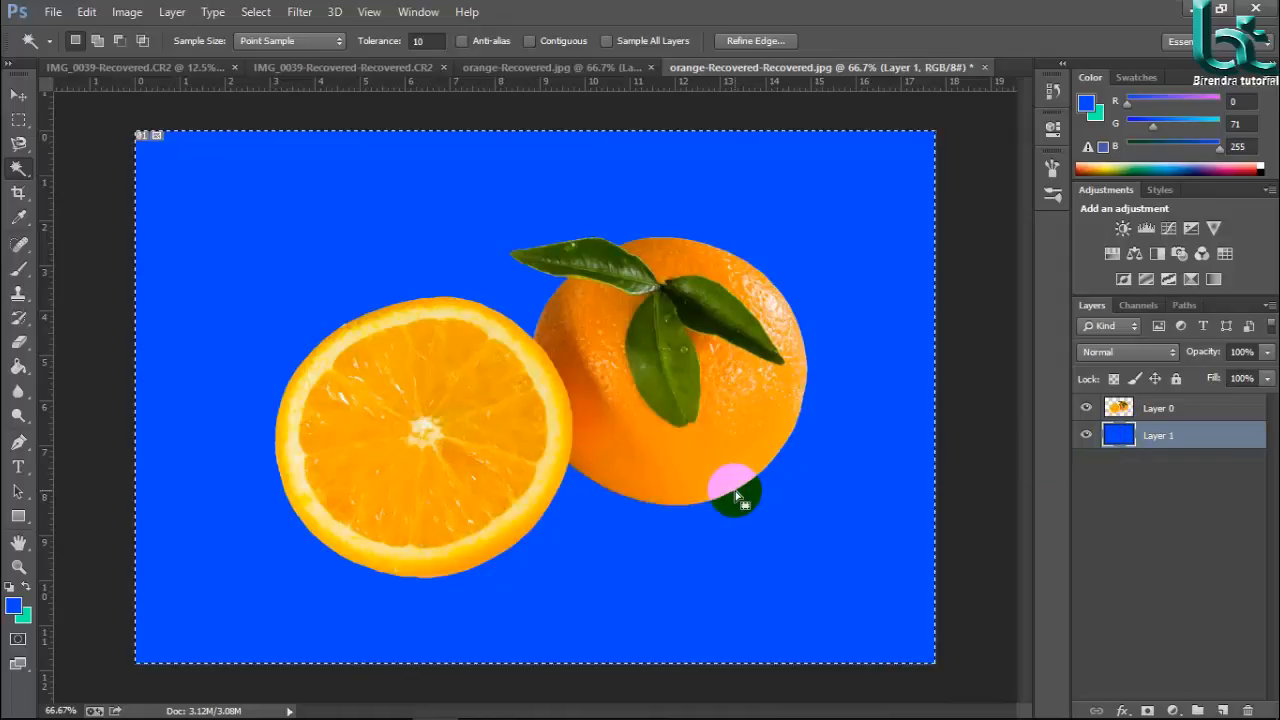
Step: Review the Refine Edge settings for the Layer 1 selection, and cancel without applying them
left_click(752, 40)
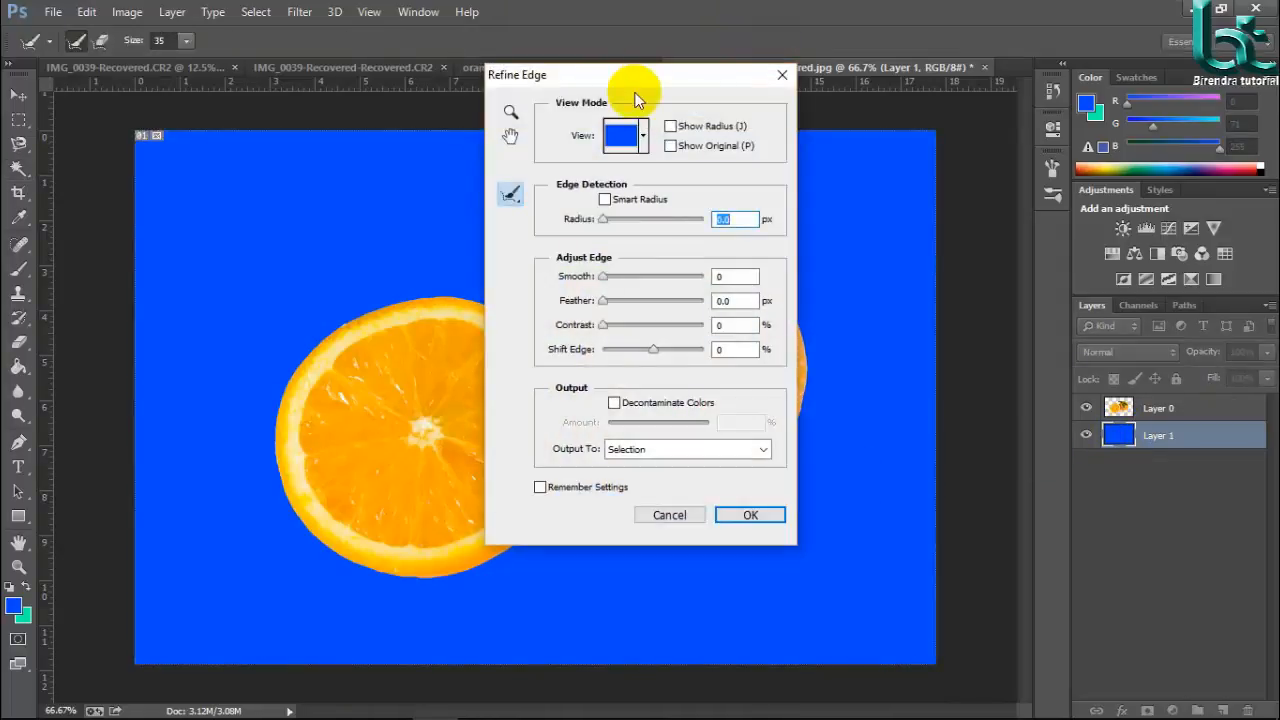
left_click_drag(647, 78, 728, 60)
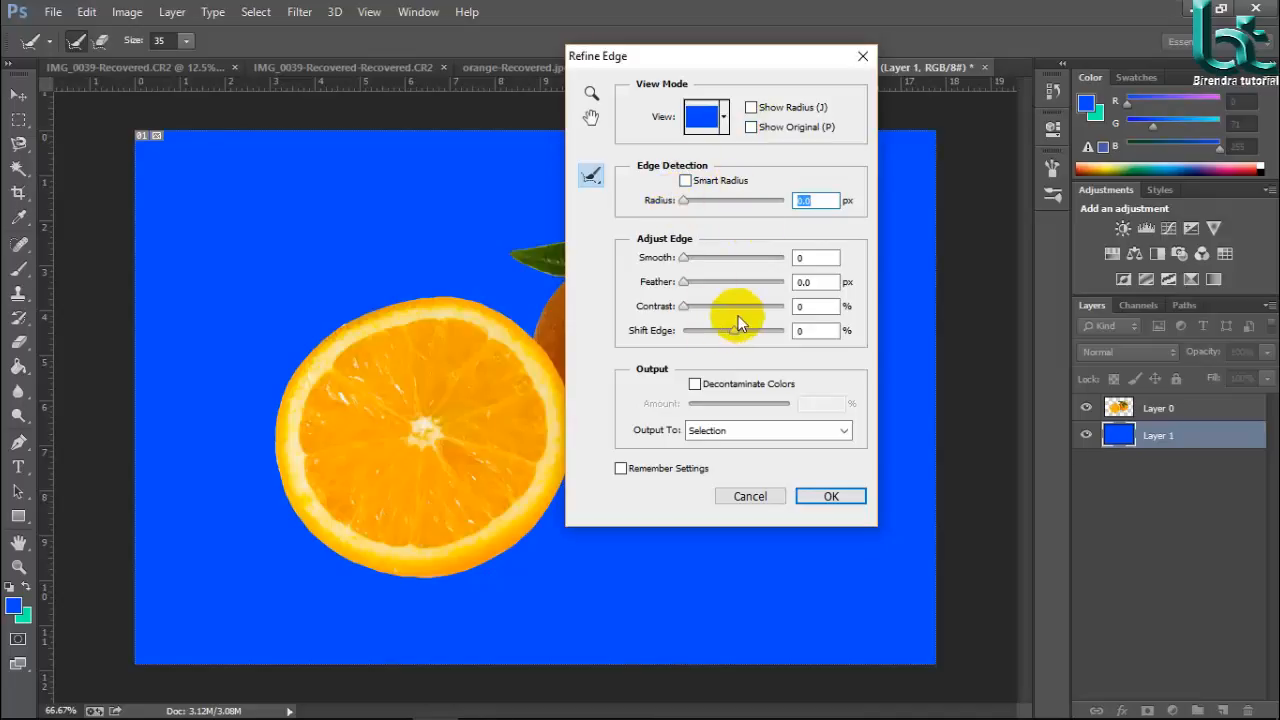
left_click(750, 496)
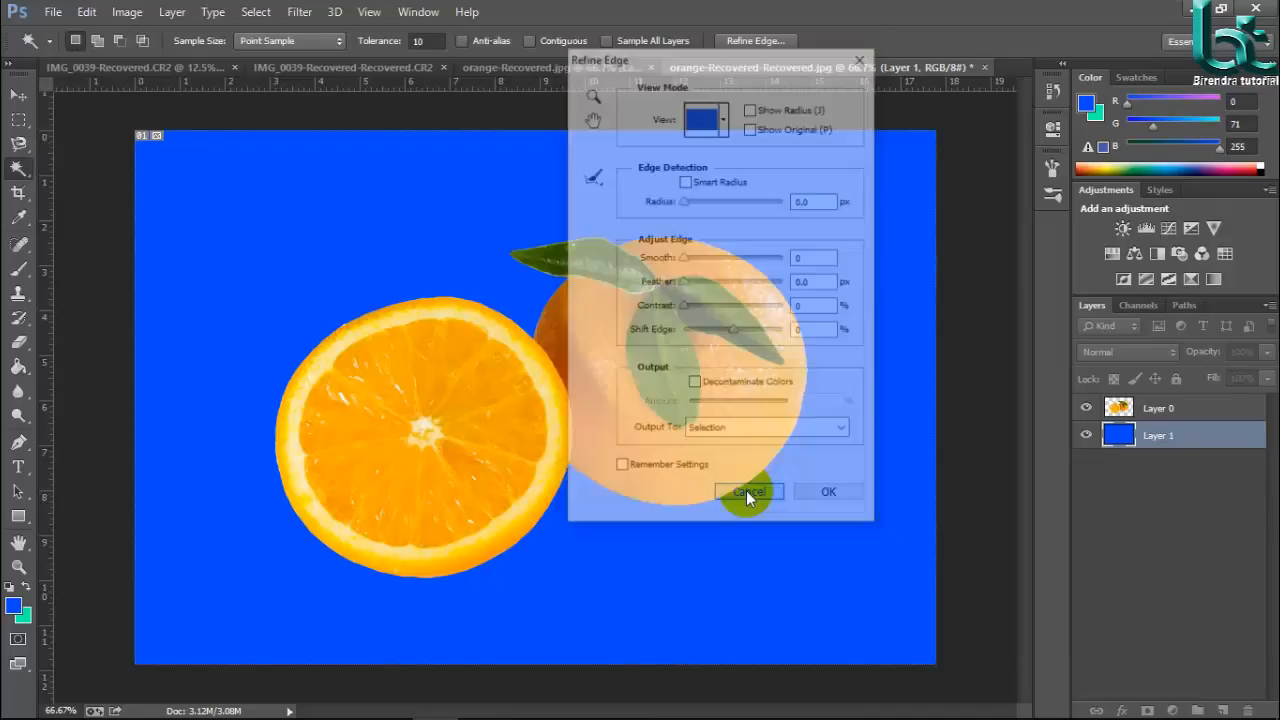